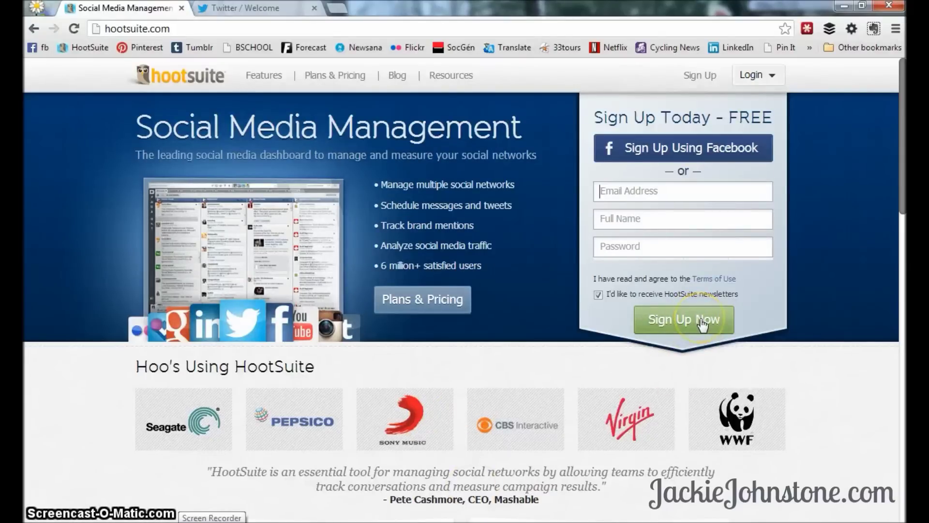
Step: Enter the e-mail address, full name and password in the sign-up form, and untick the newsletters
click(703, 191)
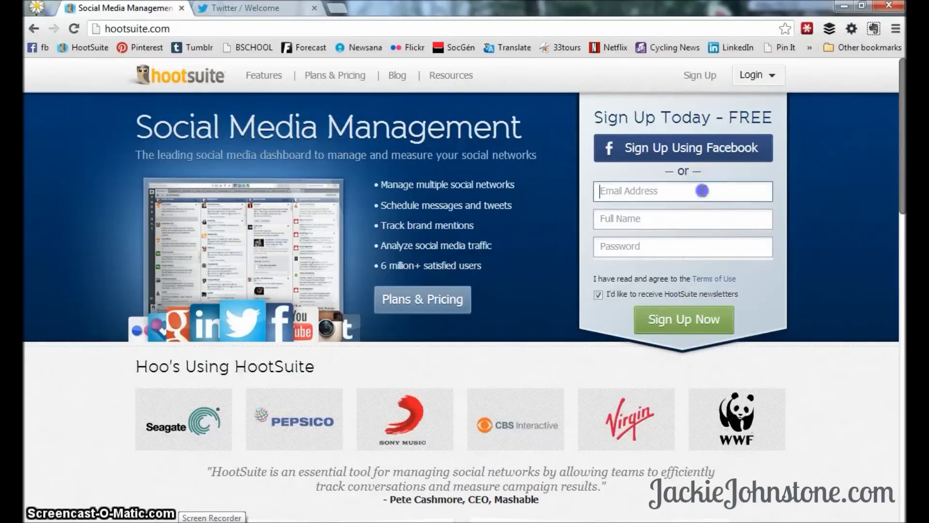
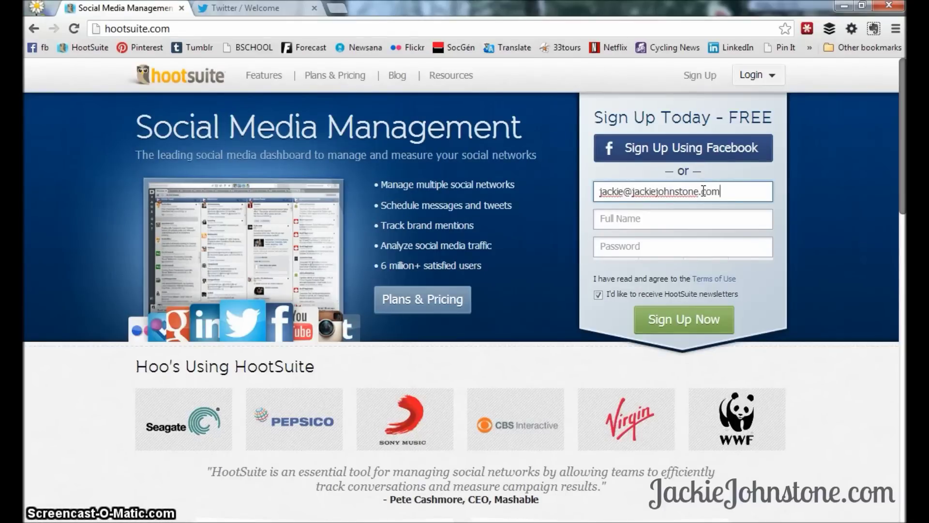
key(Tab)
text(J)
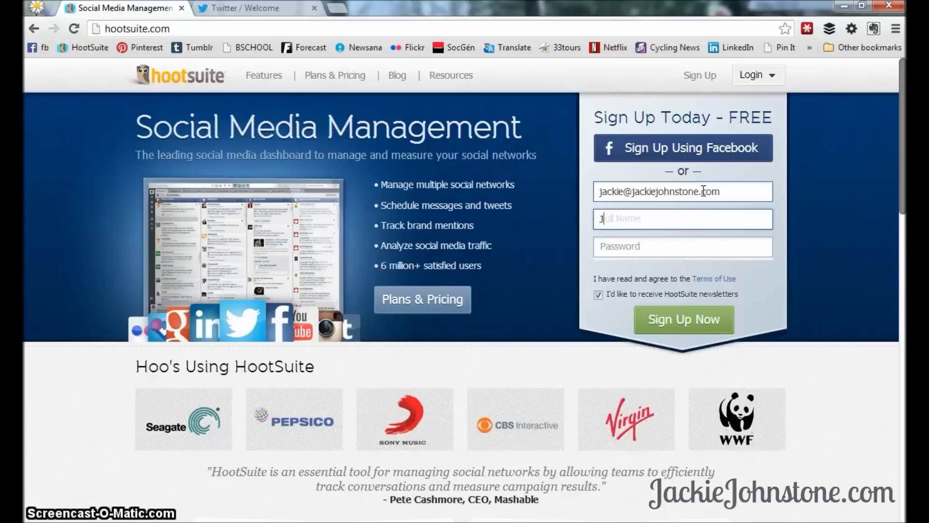
text(ackie Johnstone)
key(Tab)
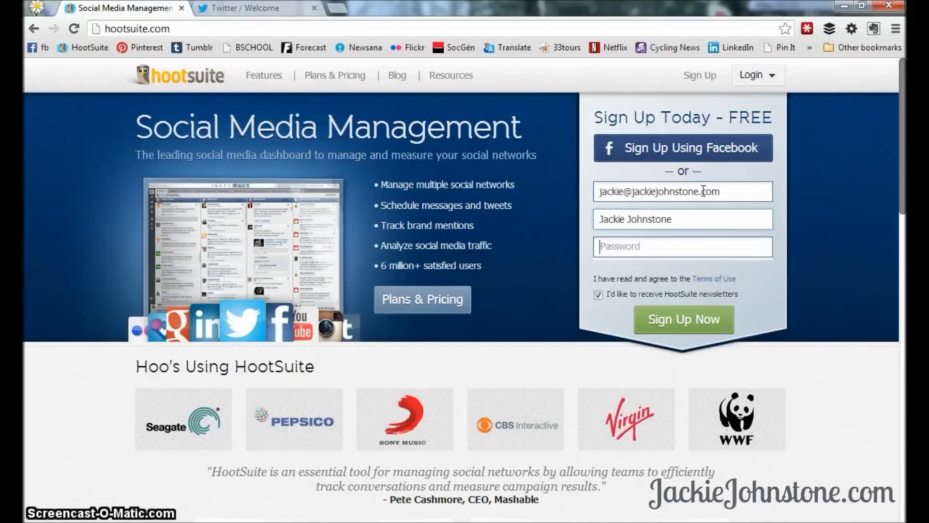
text(••••••)
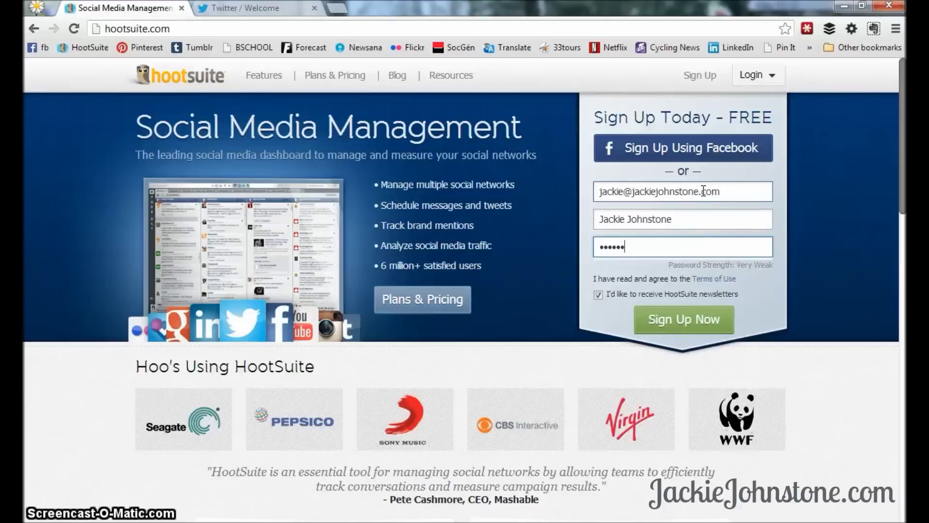
click(598, 294)
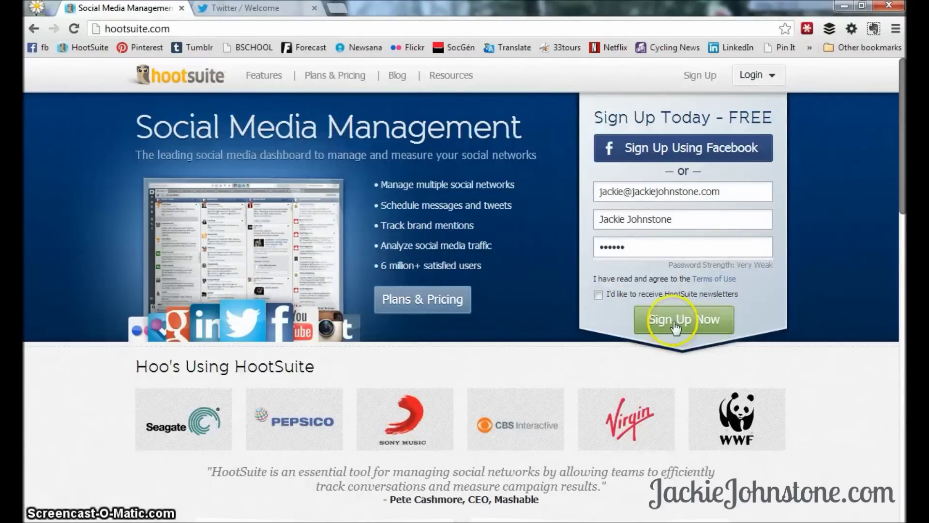
Step: Submit the completed sign-up form
click(715, 151)
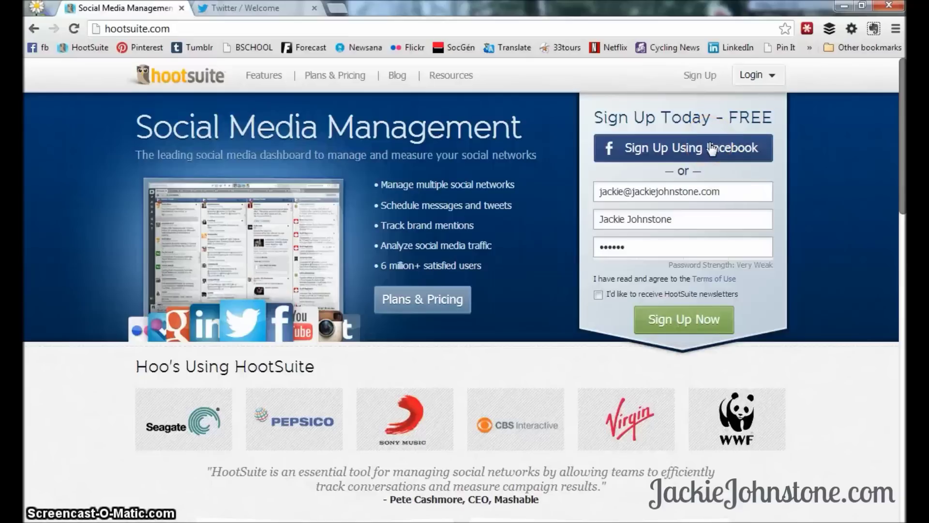
click(746, 144)
click(675, 146)
Step: Create the account with Sign Up Now and start the Twitter authorization for HootSuite
click(751, 146)
click(743, 151)
click(685, 322)
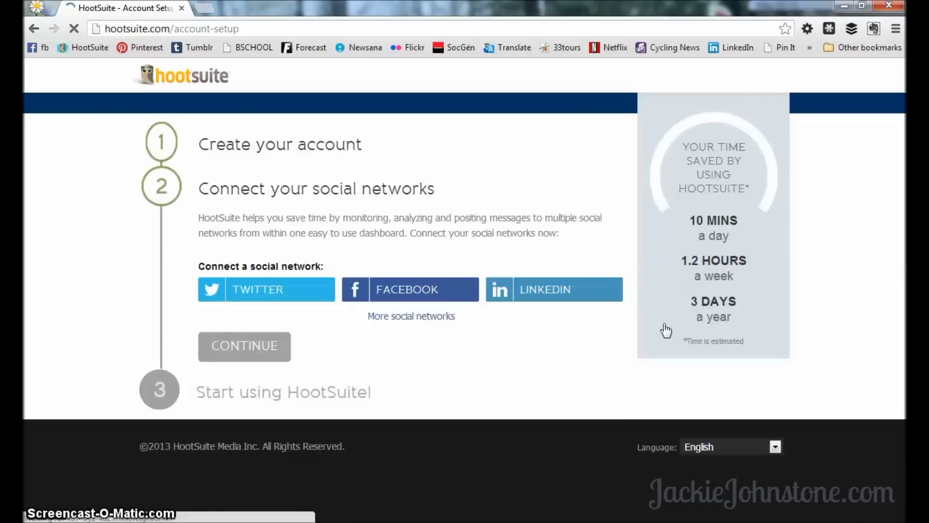
click(269, 290)
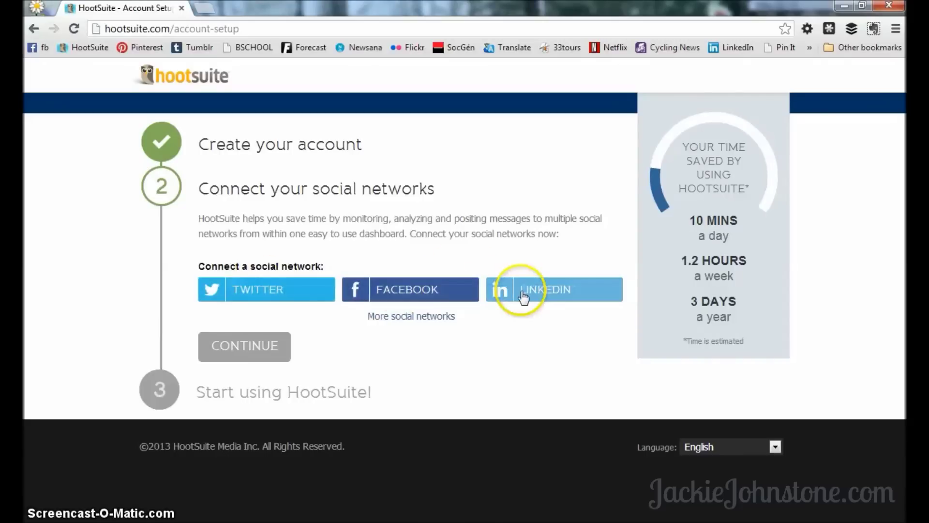
click(296, 301)
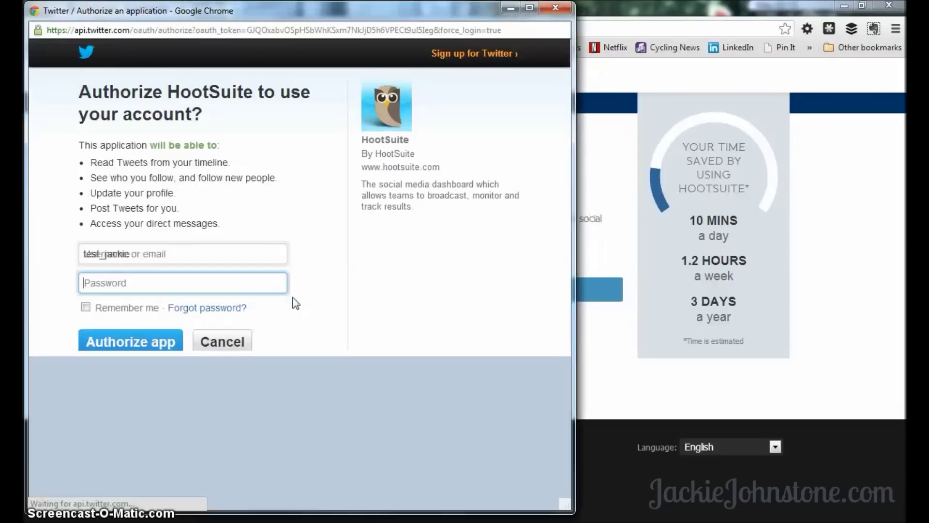
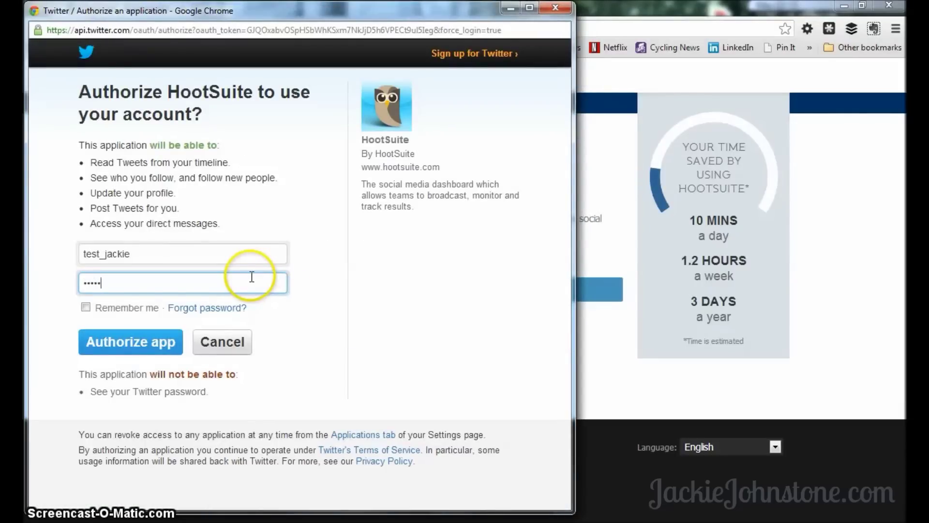
Step: Sign in to Twitter, authorize the HootSuite app, and continue through setup to the dashboard
click(129, 343)
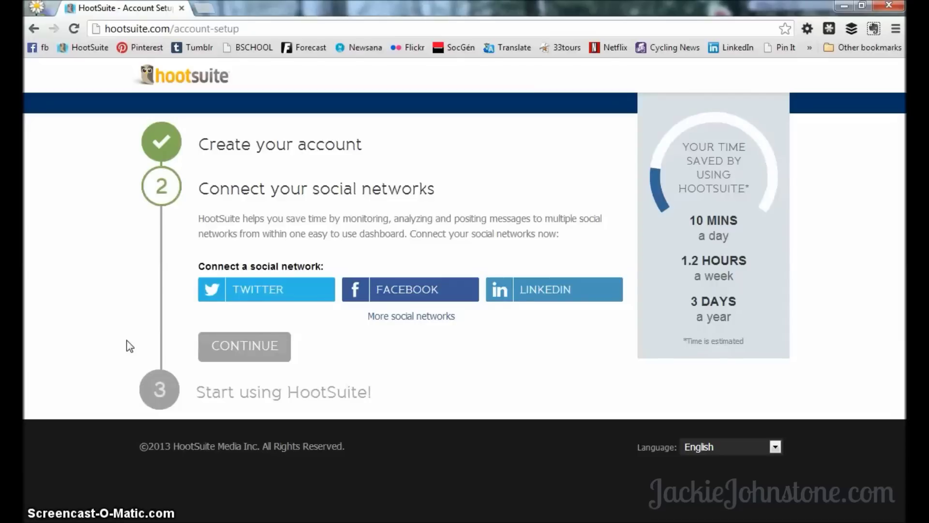
click(197, 327)
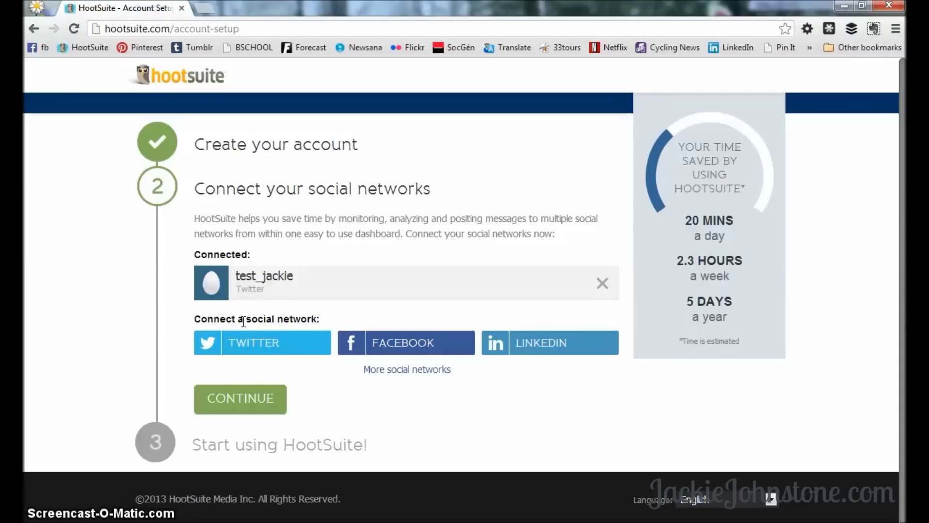
click(279, 400)
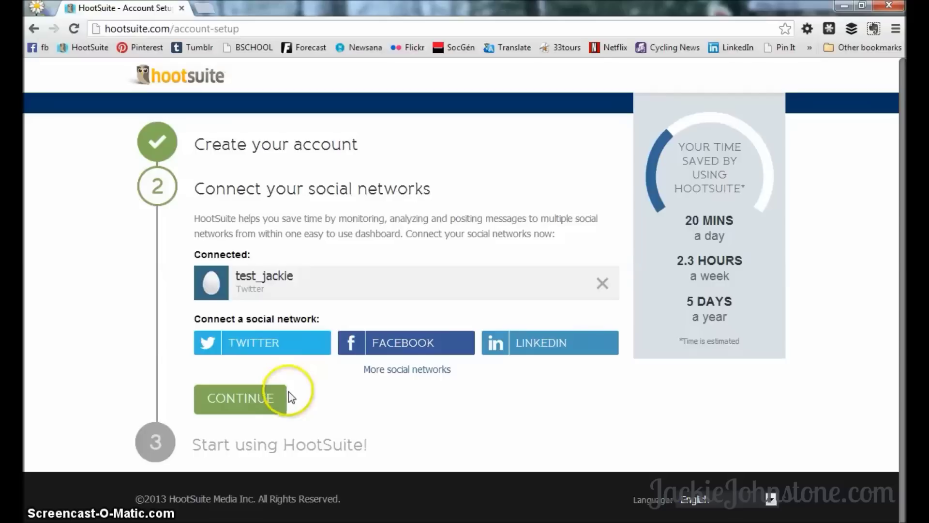
click(238, 412)
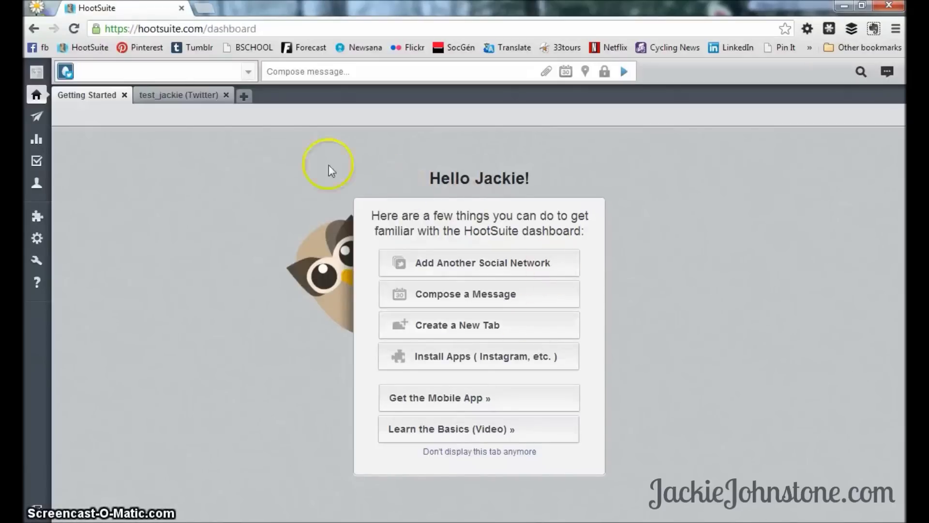
Step: Close the Getting Started tab to show Home Feed, Mentions, Direct Message and Sent Tweets
click(157, 97)
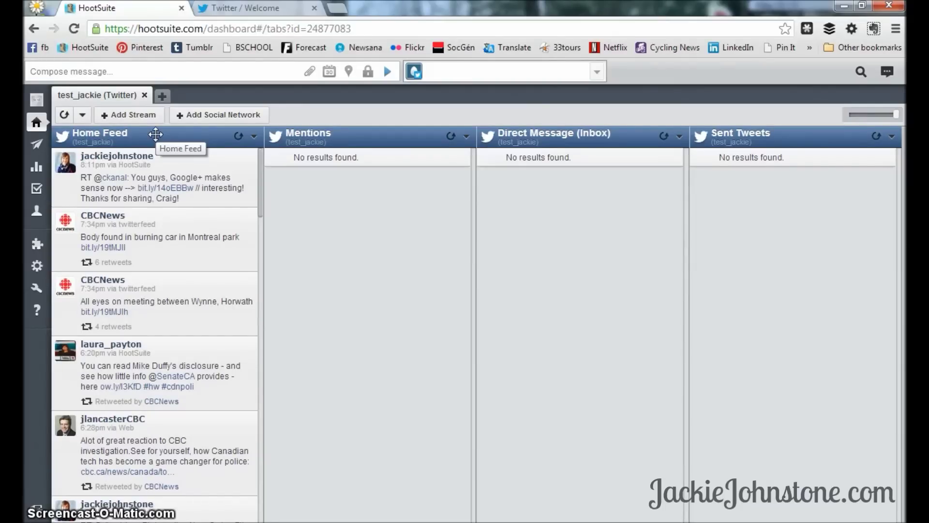
Step: Open the Add Stream dialog above the Twitter tab's stream columns
click(183, 137)
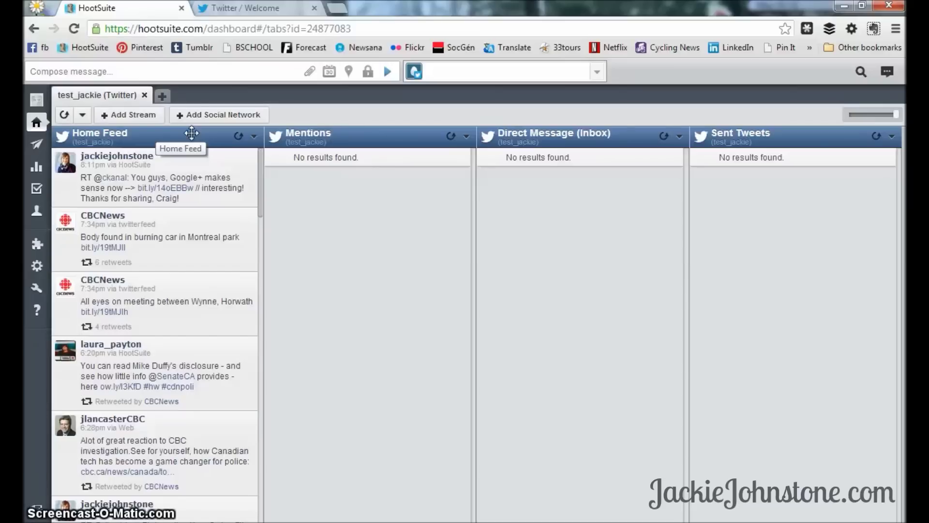
click(193, 133)
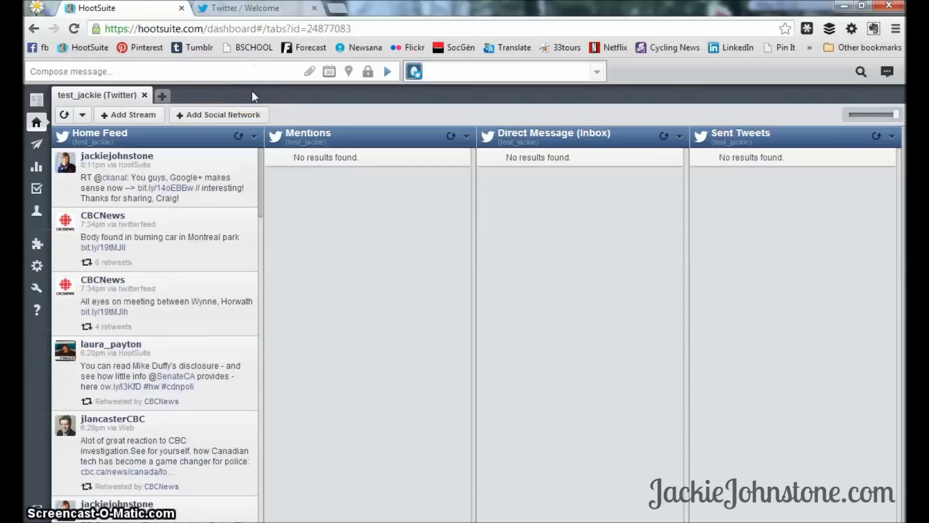
click(130, 117)
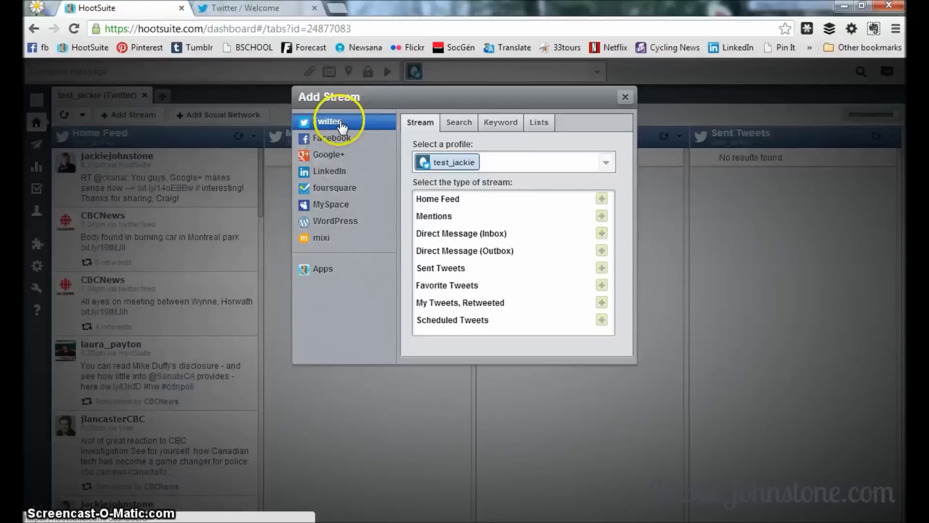
Step: Add a Favorite Tweets stream for the connected Twitter profile and close the dialog
click(445, 163)
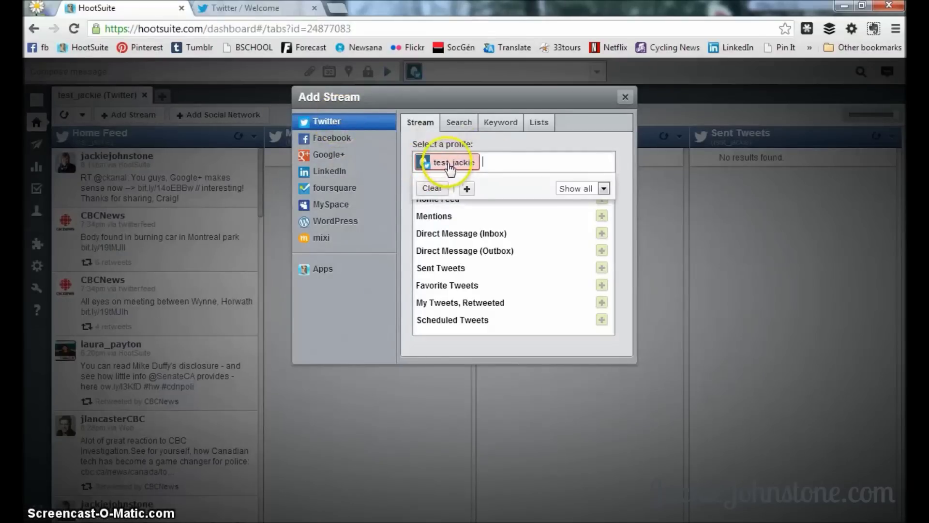
click(453, 167)
click(492, 161)
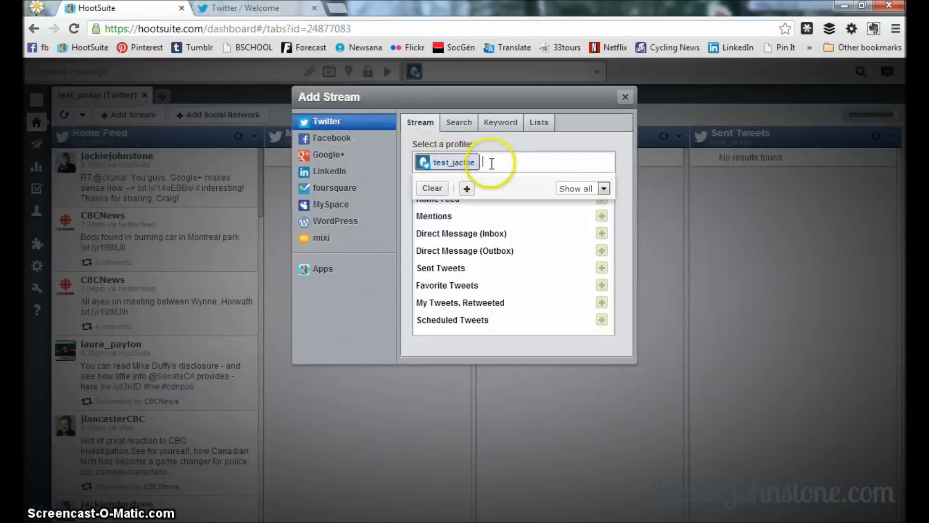
click(606, 162)
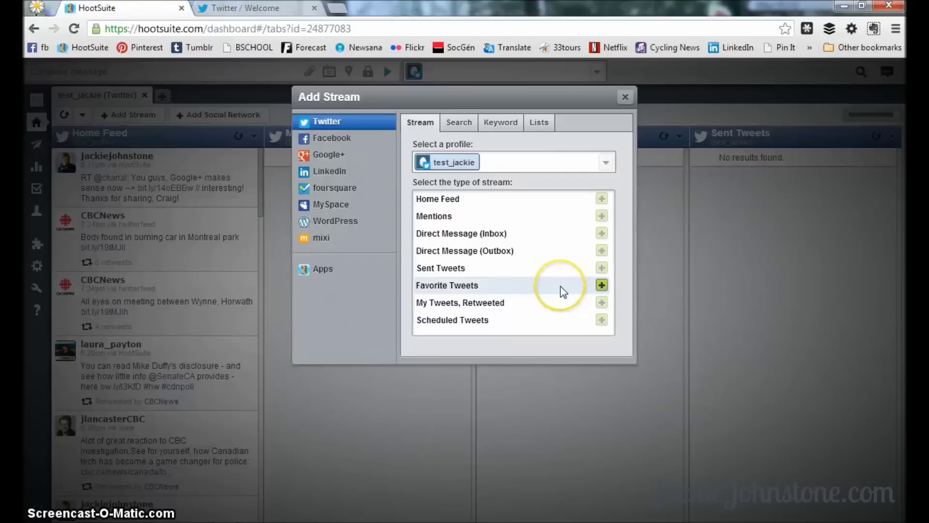
click(601, 285)
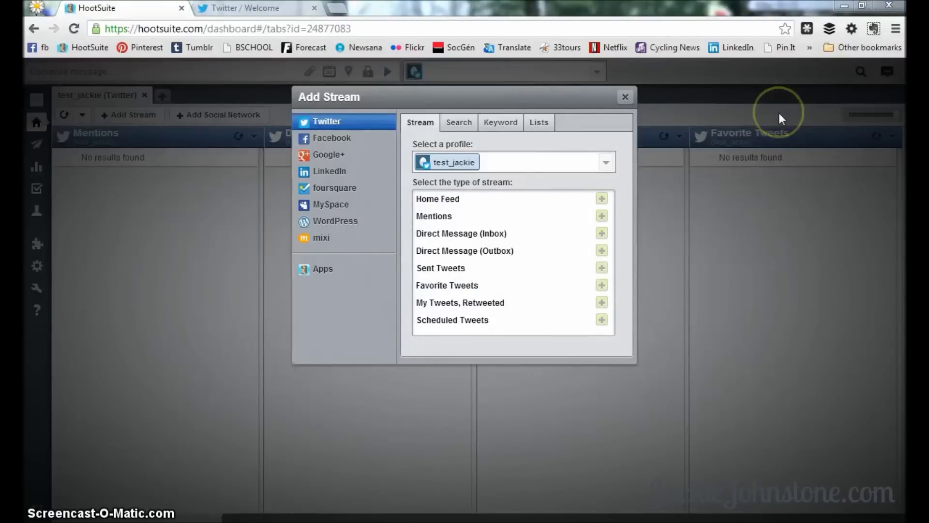
click(625, 97)
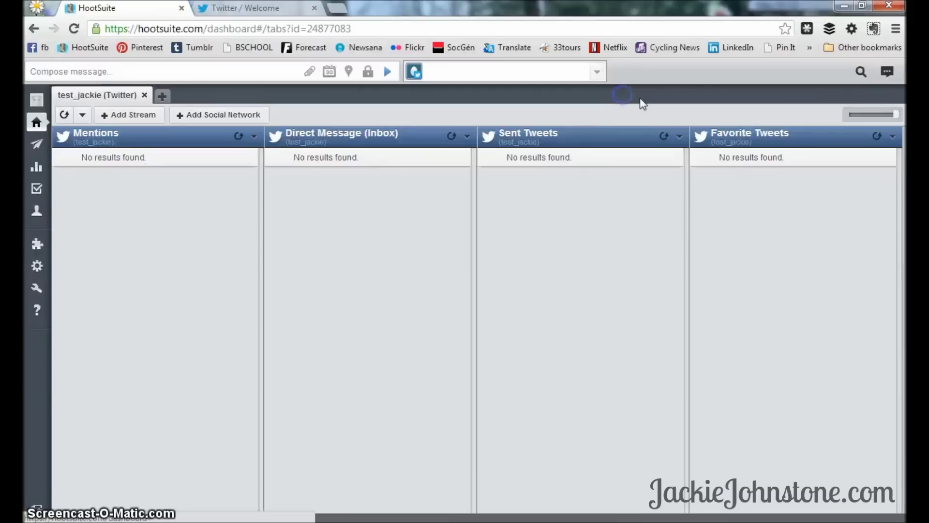
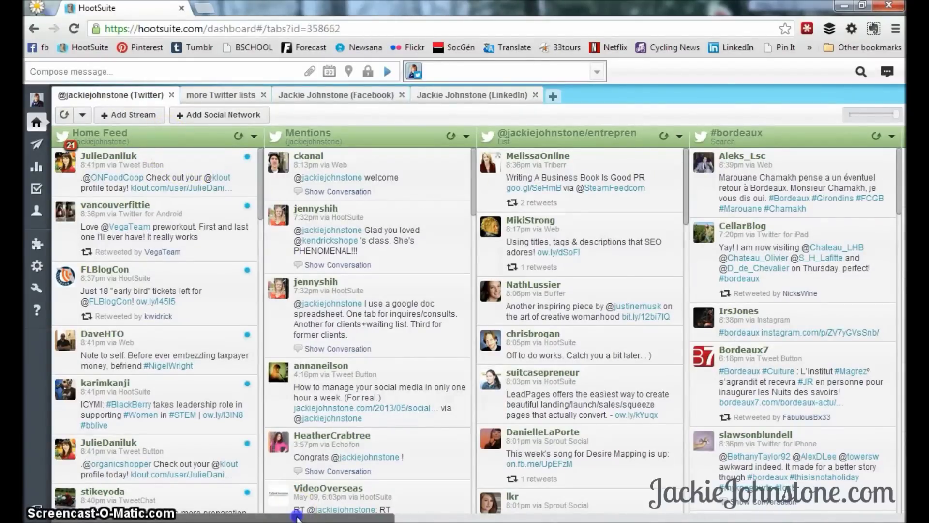
scroll(166, 142, right, 5)
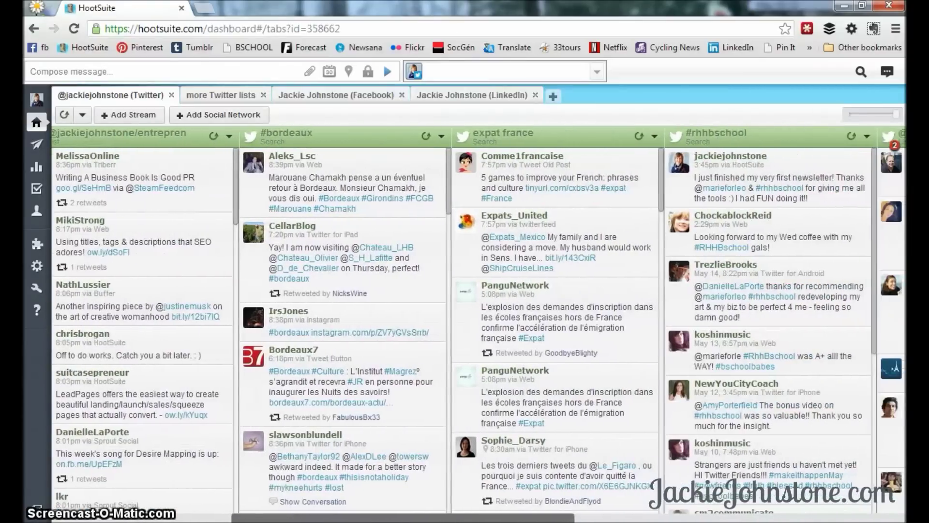
scroll(479, 324, right, 2)
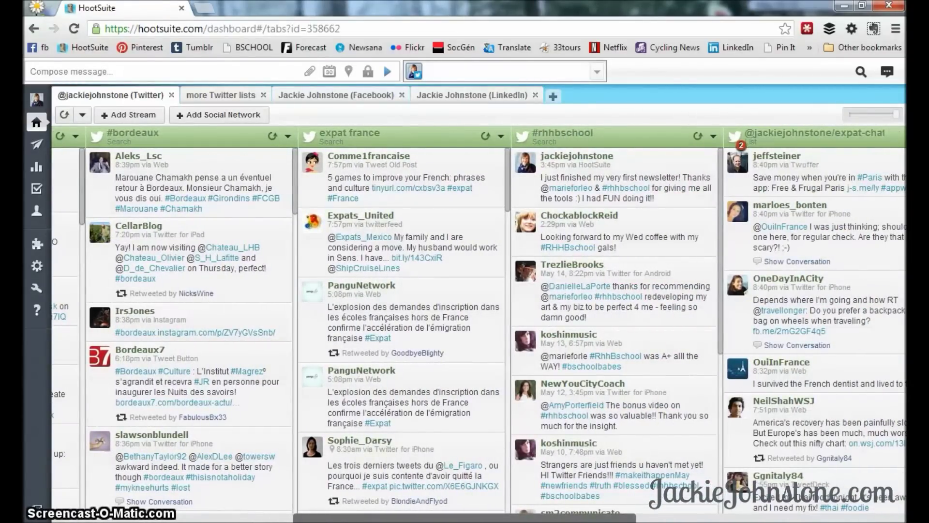
scroll(479, 325, right, 2)
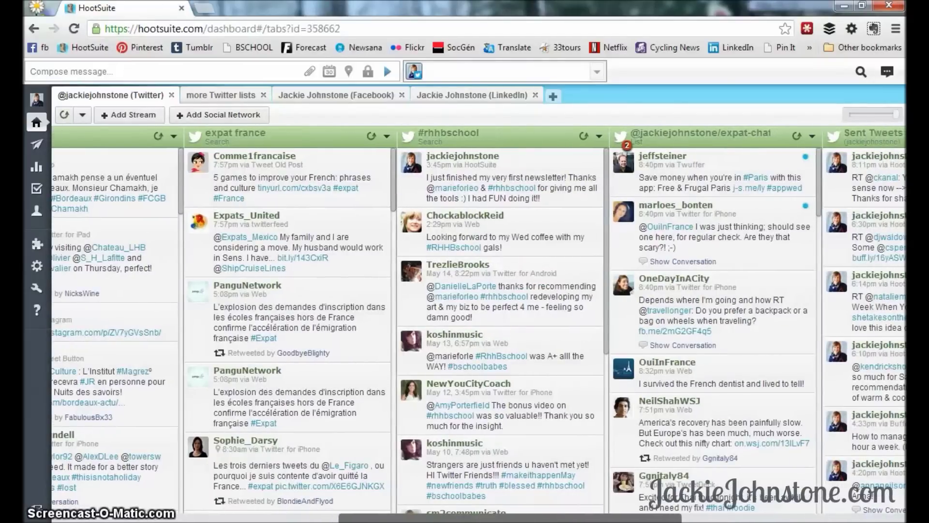
scroll(479, 324, right, 1)
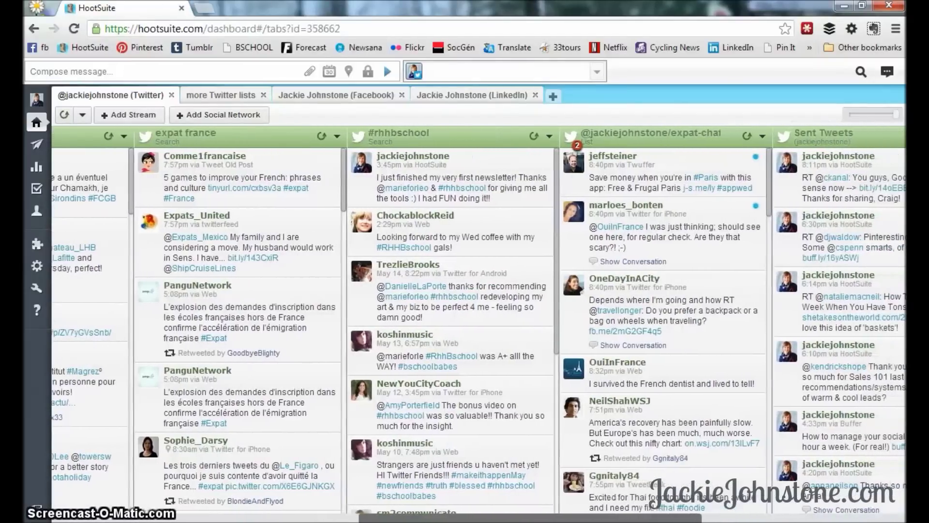
scroll(479, 324, right, 5)
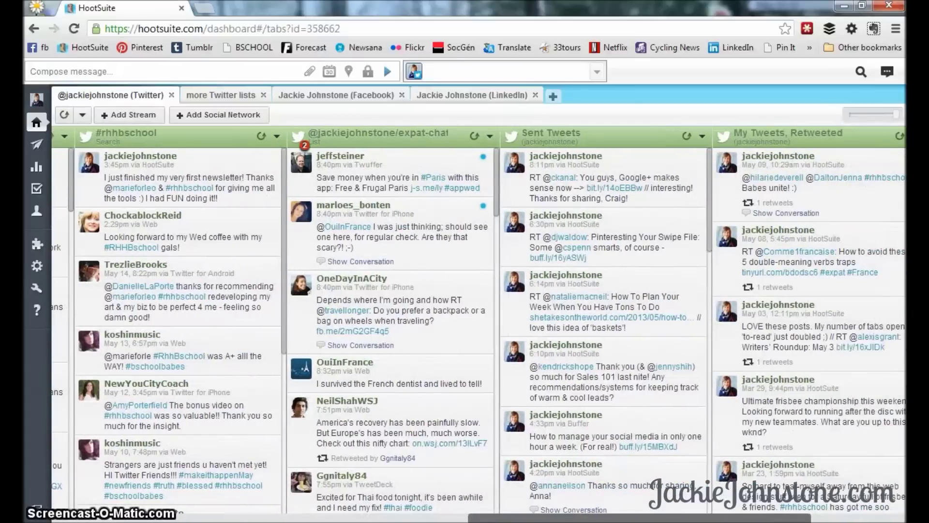
scroll(479, 324, right, 4)
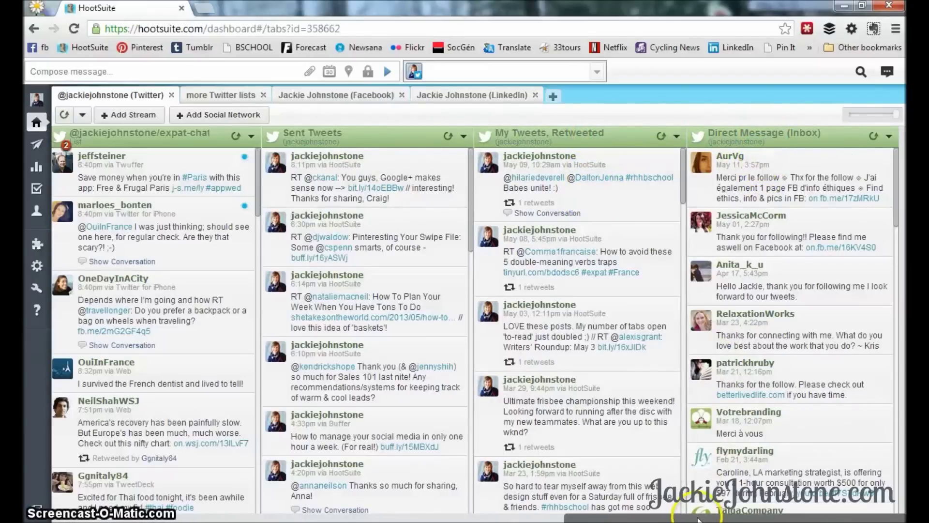
drag(719, 518, 90, 518)
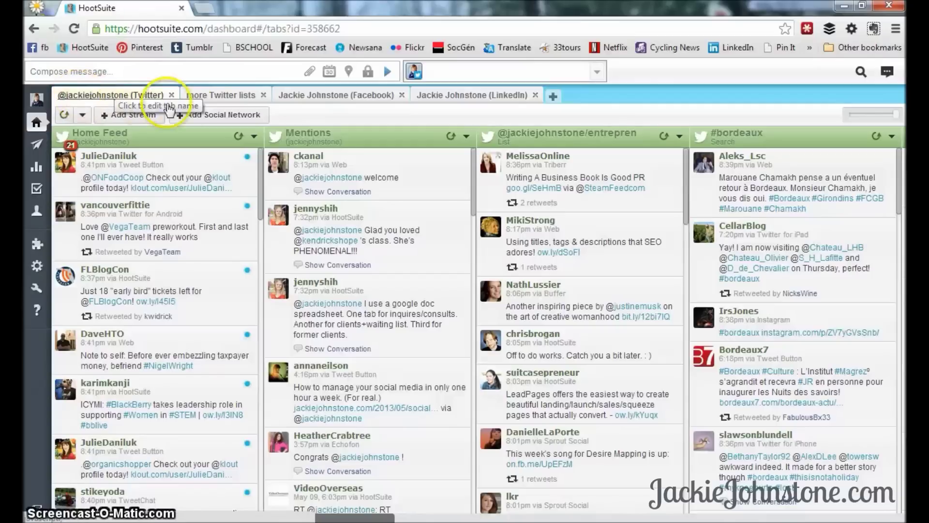
Step: In the more Twitter lists tab, scroll across its columns and open Add Stream
click(194, 97)
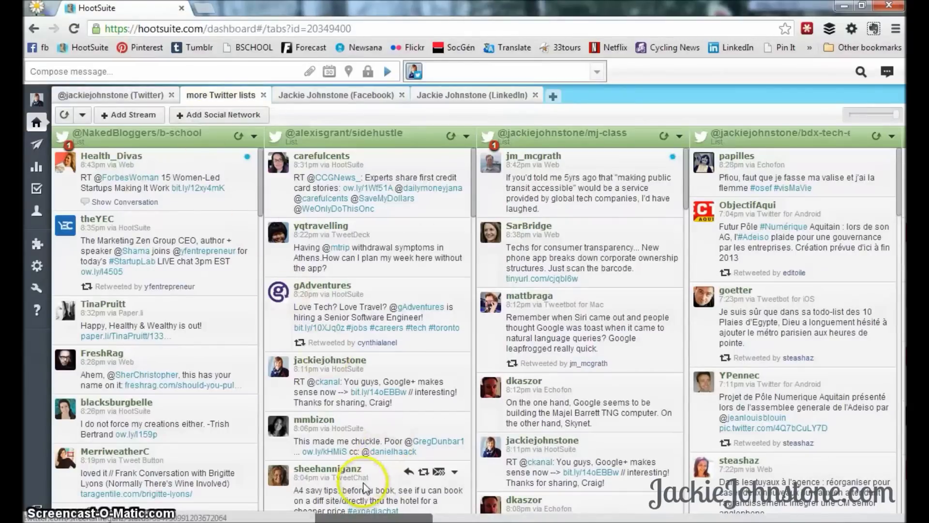
drag(356, 518, 833, 518)
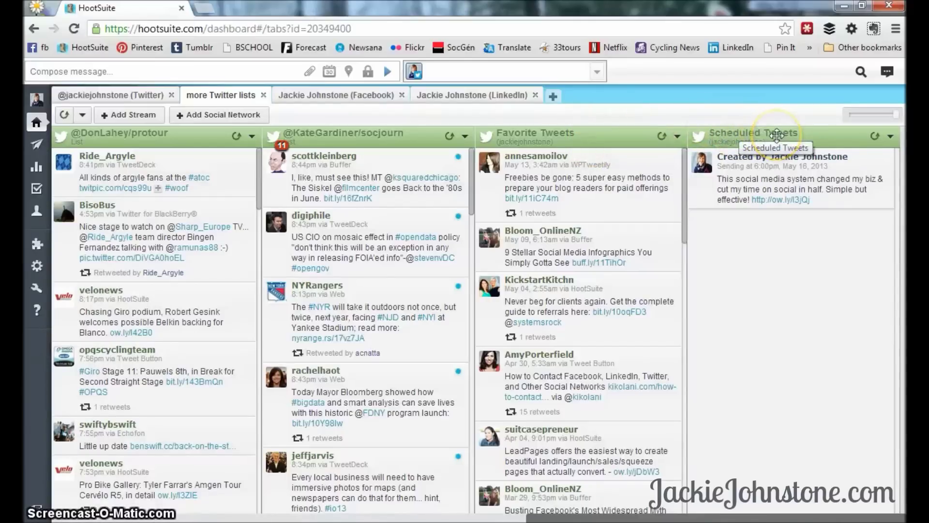
click(132, 115)
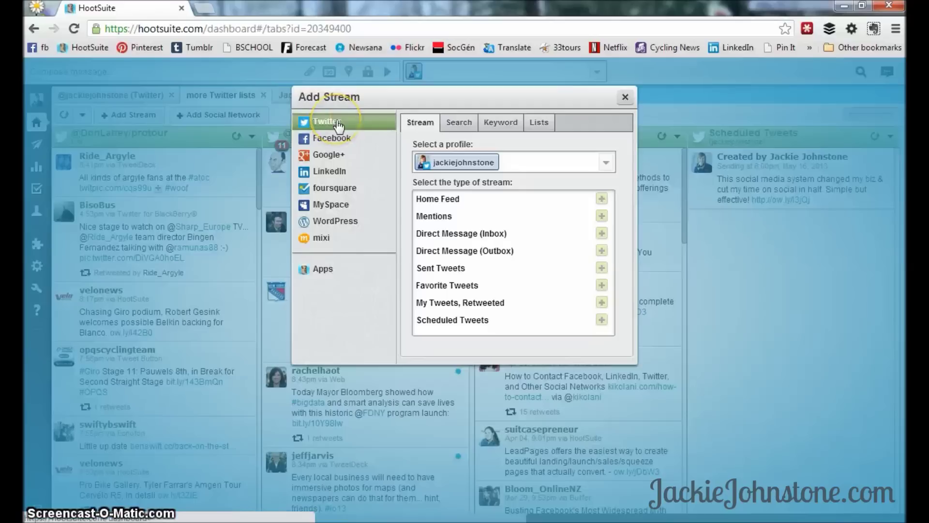
Step: Review the profile choices in Add Stream, then switch to the Search stream type
click(472, 163)
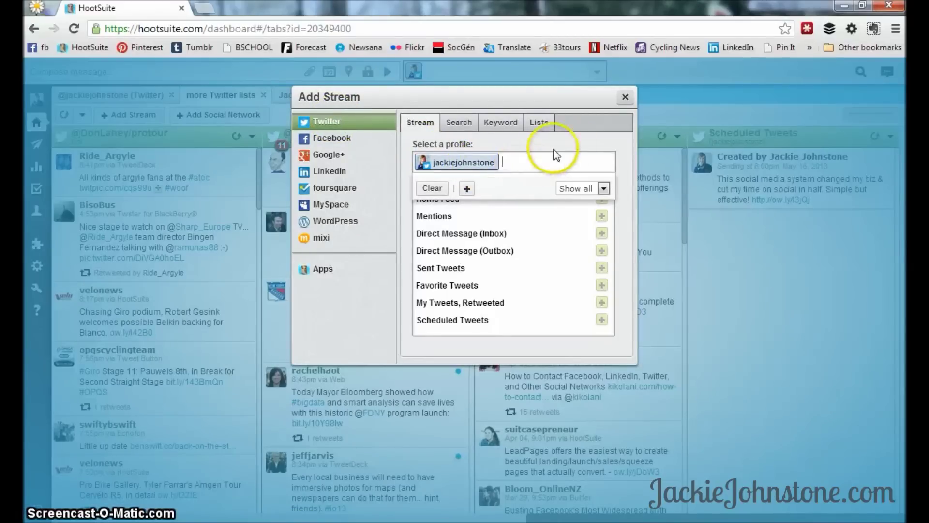
click(592, 145)
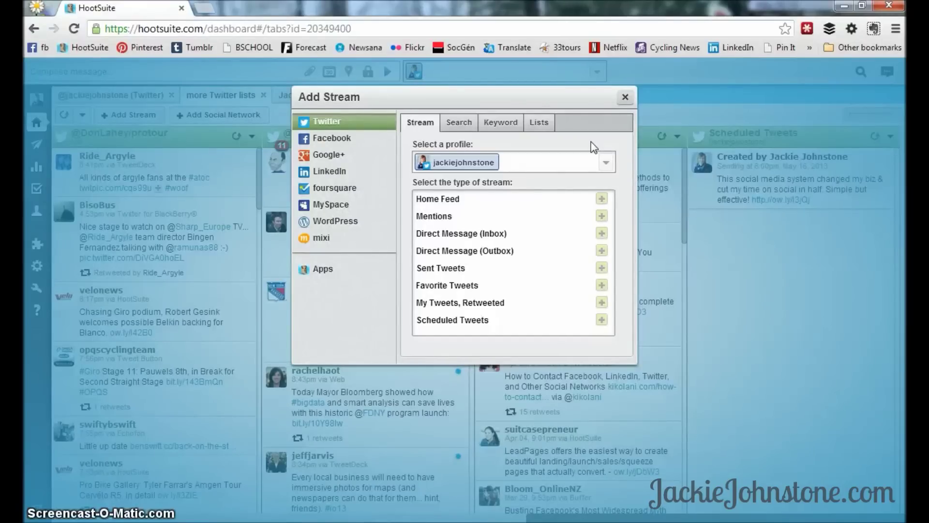
click(570, 159)
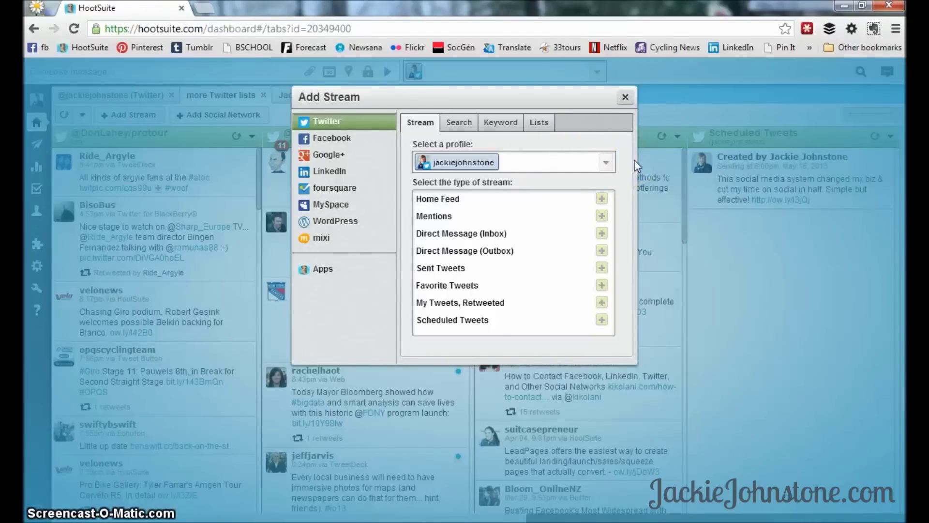
click(599, 194)
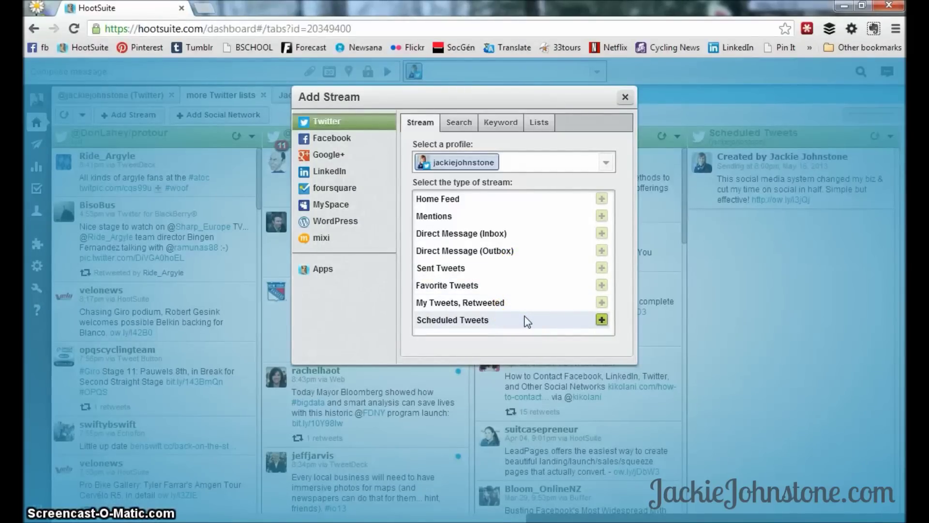
click(462, 125)
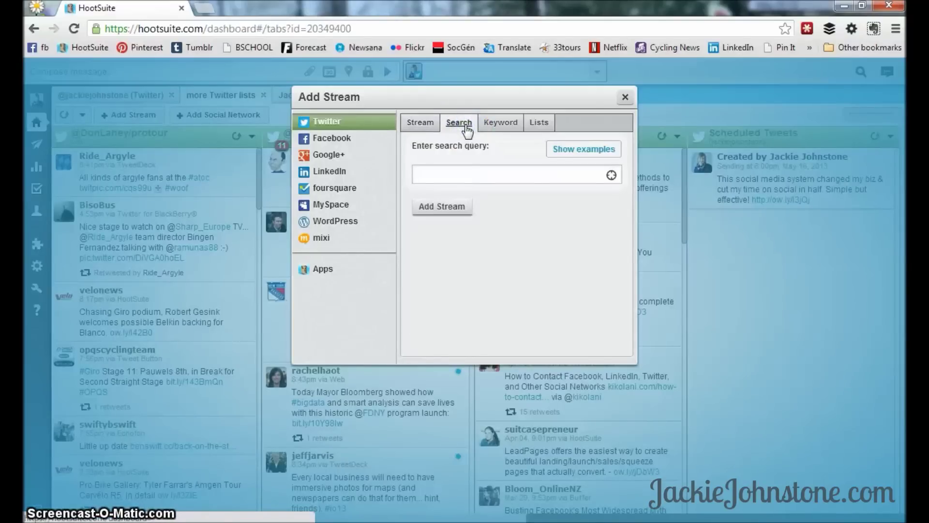
Step: Enter the search query '#socialmedia' and add it as a new stream column
click(472, 172)
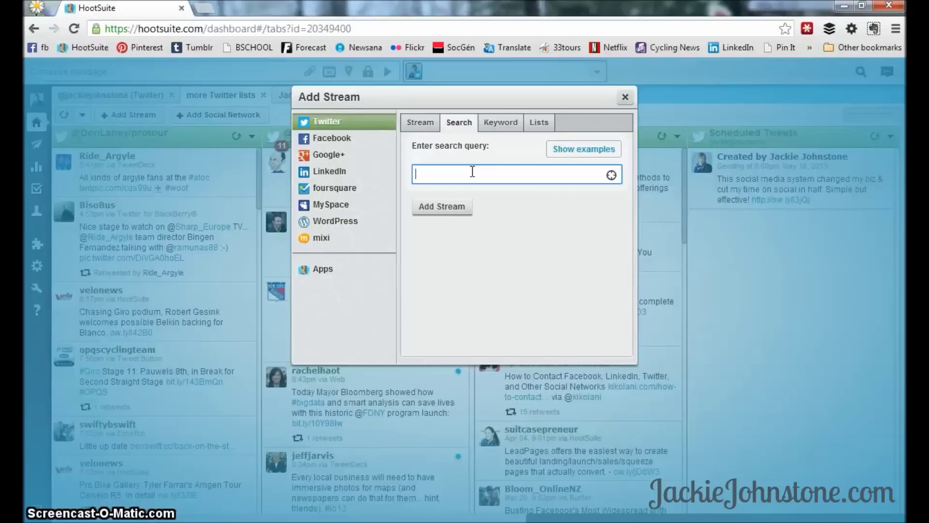
text(#)
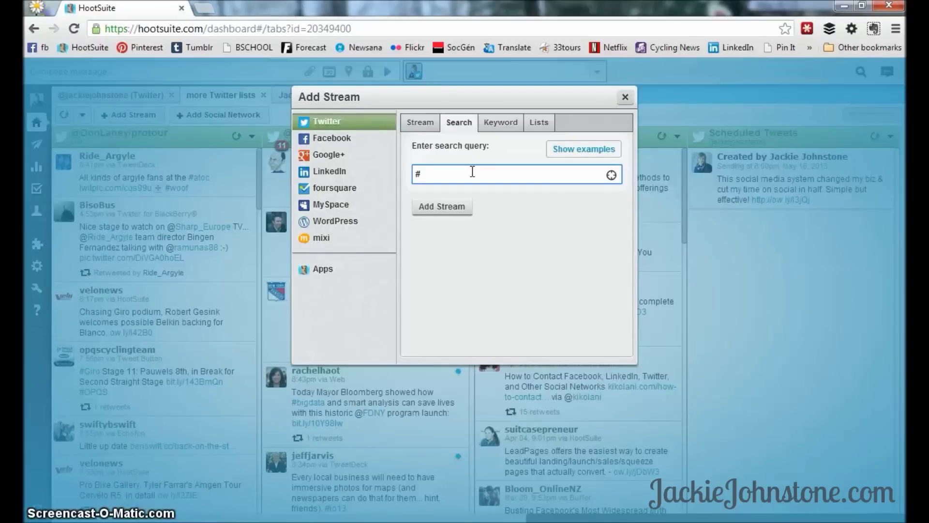
text(sco)
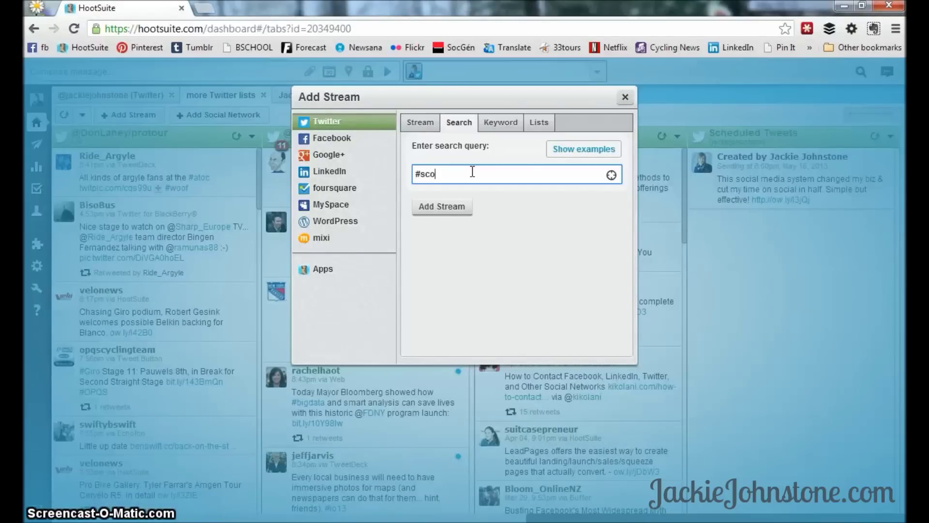
text(i)
key(BackSpace)
key(BackSpace)
key(BackSpace)
text(ocialmedia)
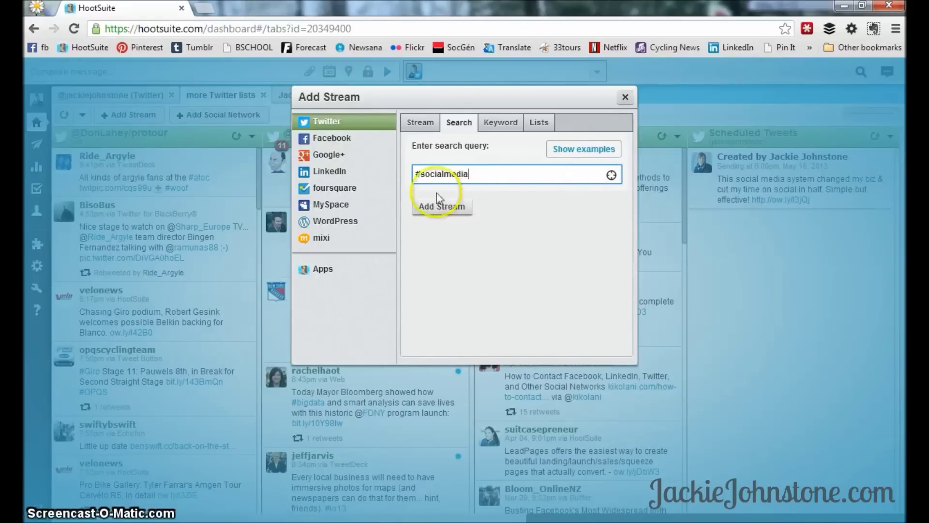
click(438, 209)
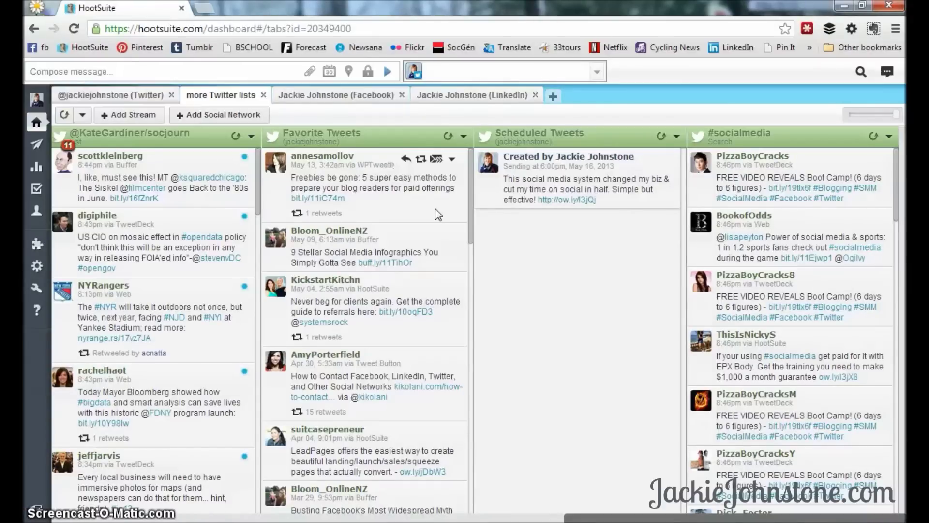
Step: Delete the #socialmedia search stream, confirming with OK, and open Add Stream again
click(889, 138)
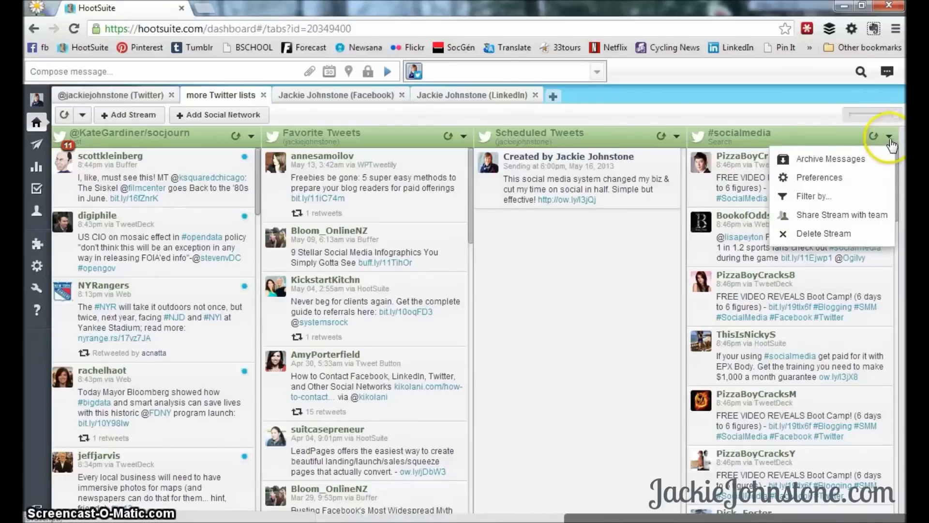
click(845, 241)
click(488, 287)
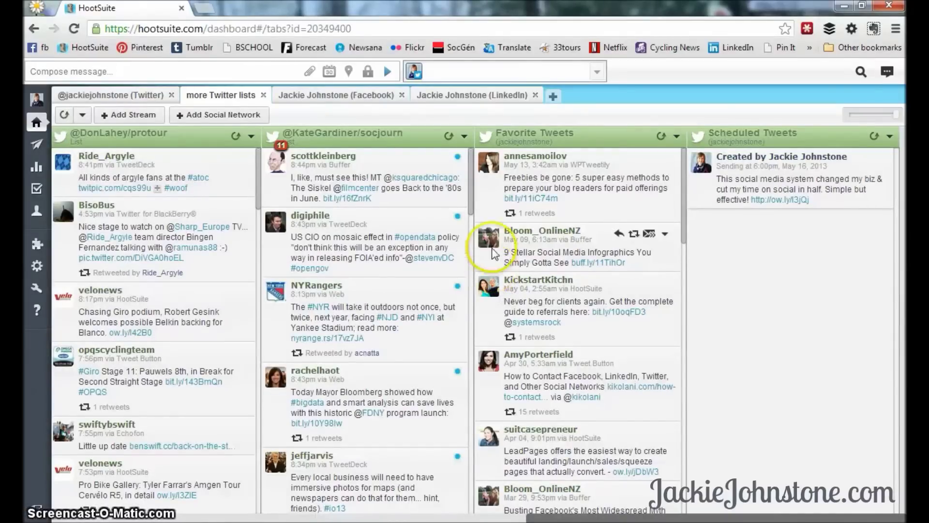
click(114, 117)
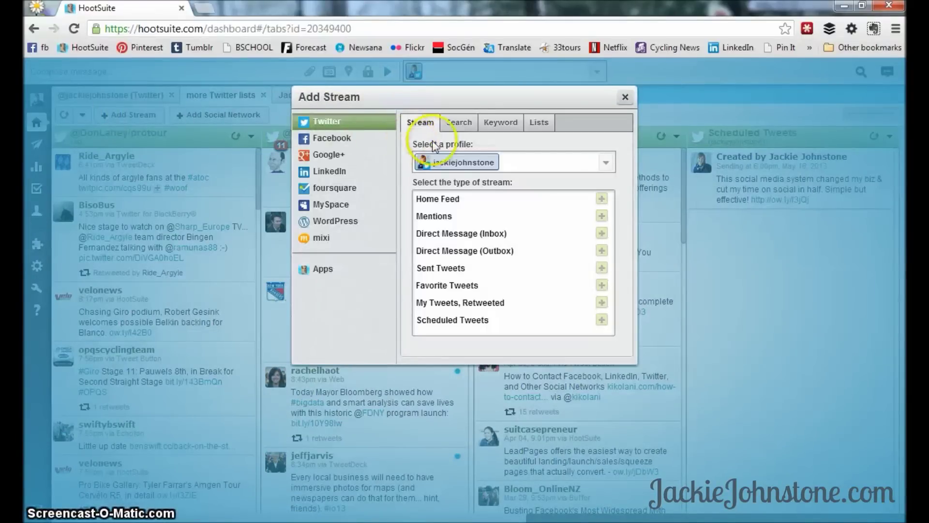
Step: Browse the Twitter account's subscribed lists under Lists, then close the Add Stream dialog
click(539, 124)
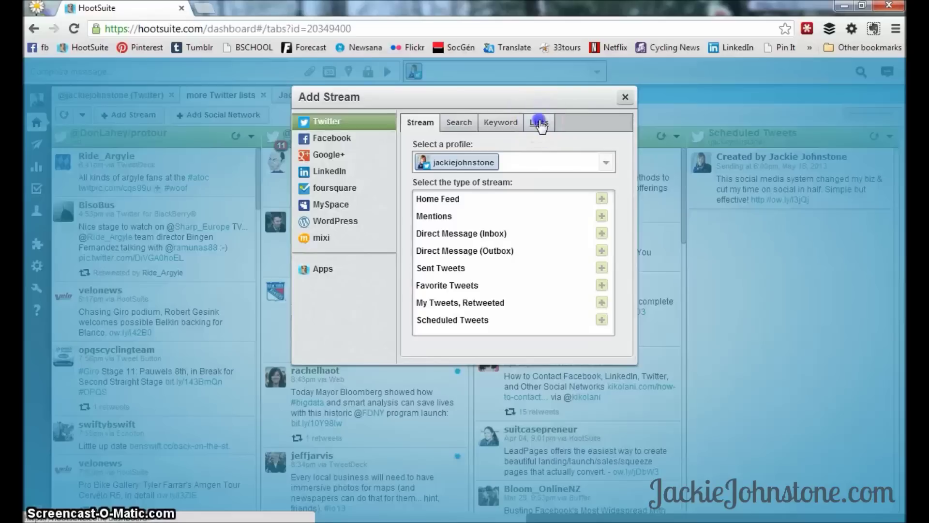
click(529, 161)
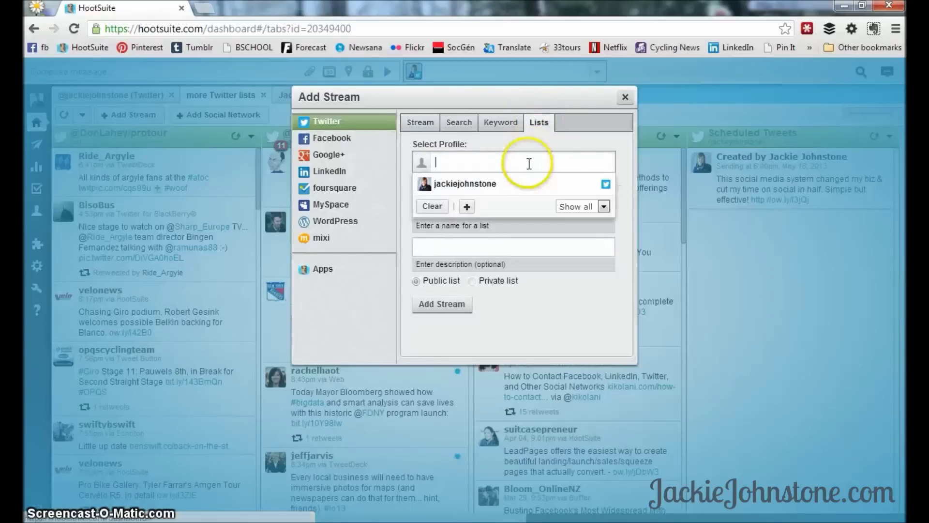
click(495, 185)
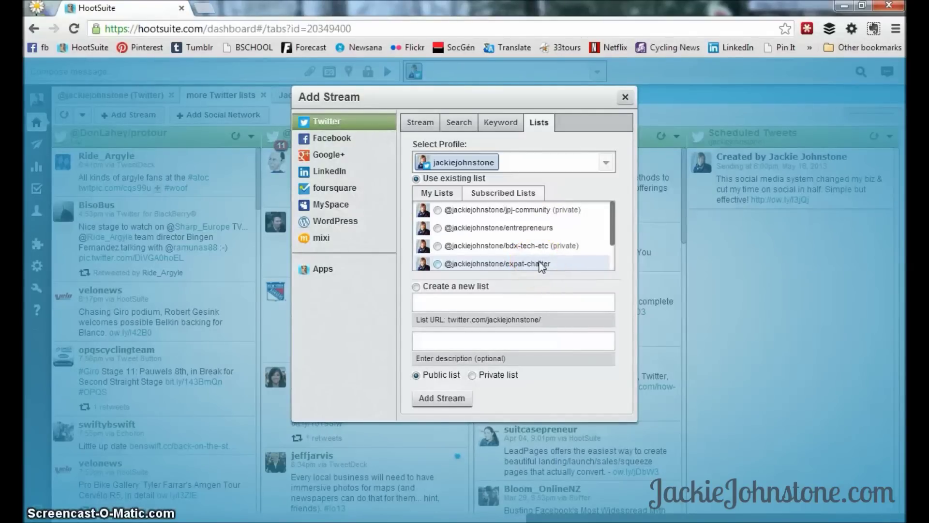
click(519, 193)
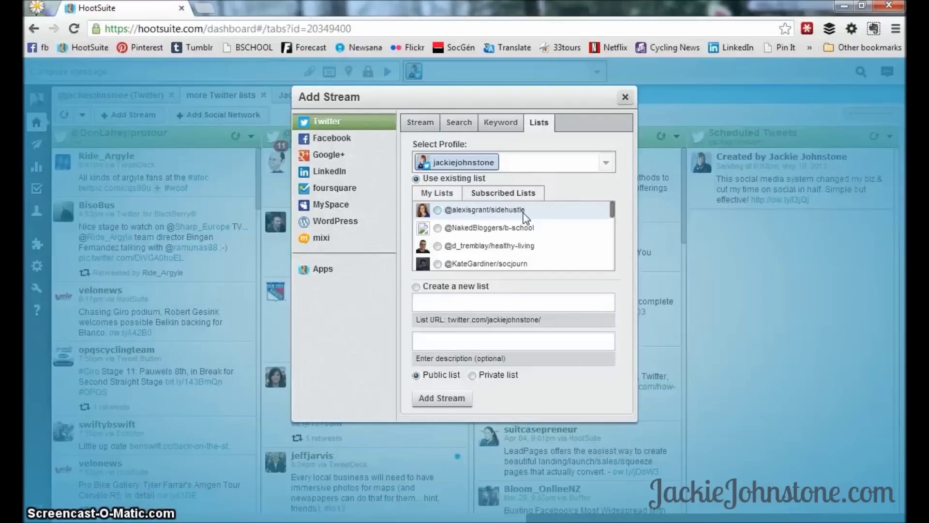
click(626, 97)
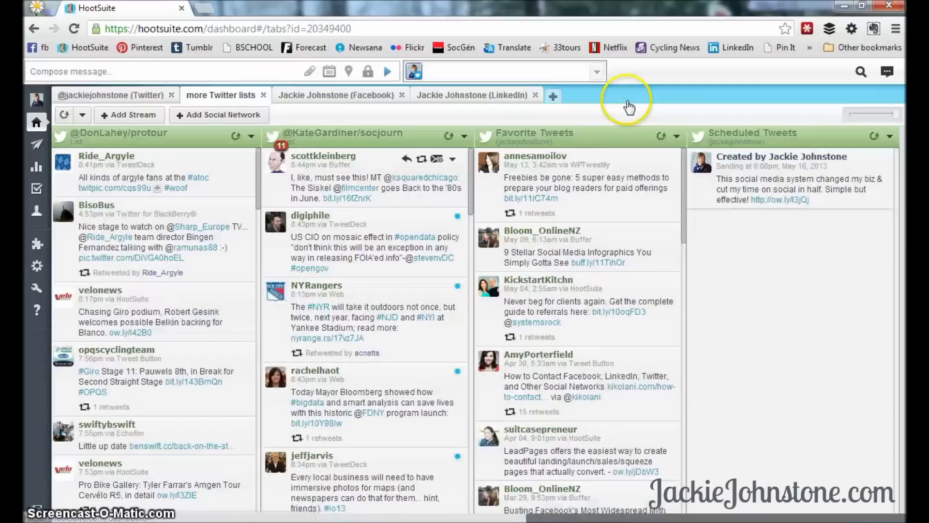
Step: Switch to the Facebook tab and scroll the News Feed to load older posts
click(299, 96)
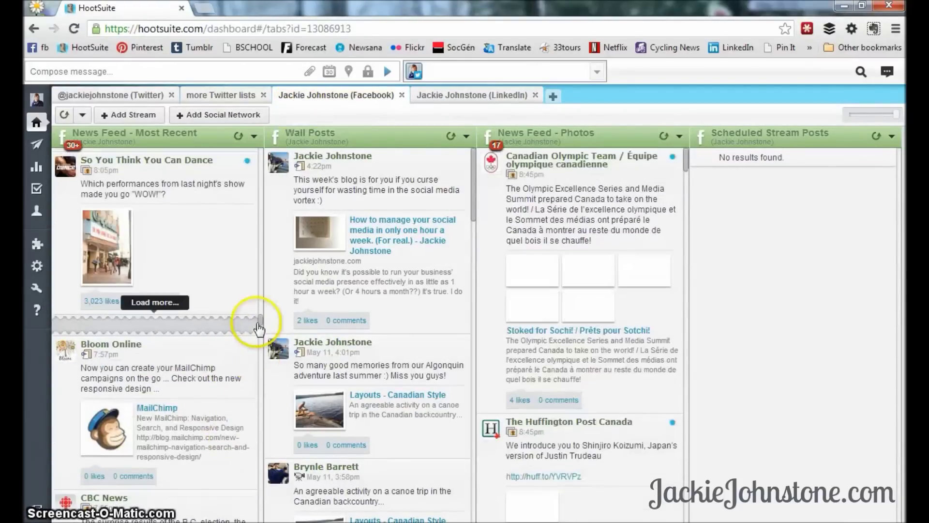
drag(257, 317, 256, 152)
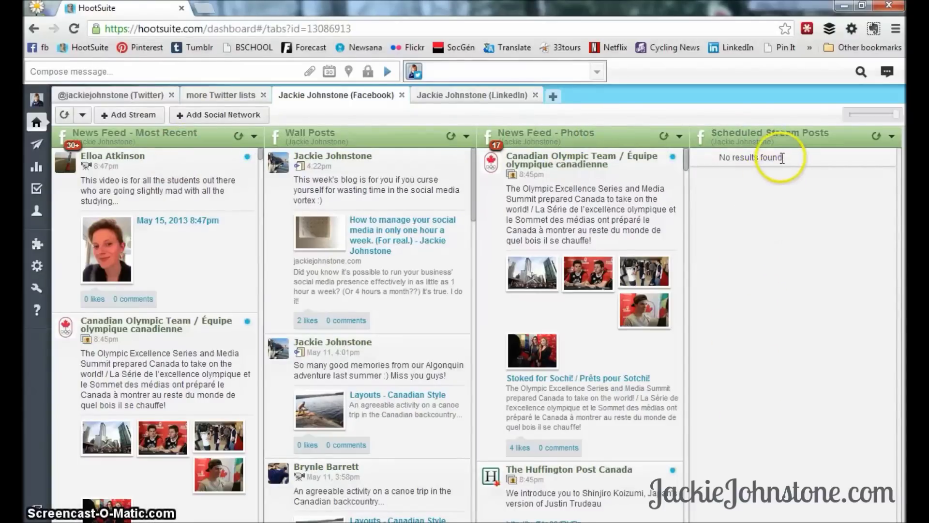
Step: Add a Scheduled Updates stream on the LinkedIn tab, then return to the Twitter tab
click(440, 95)
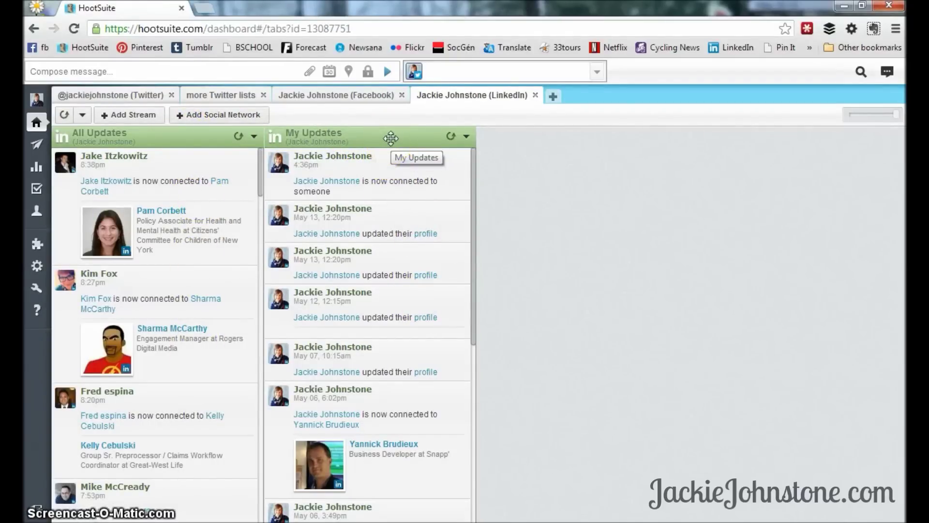
click(129, 115)
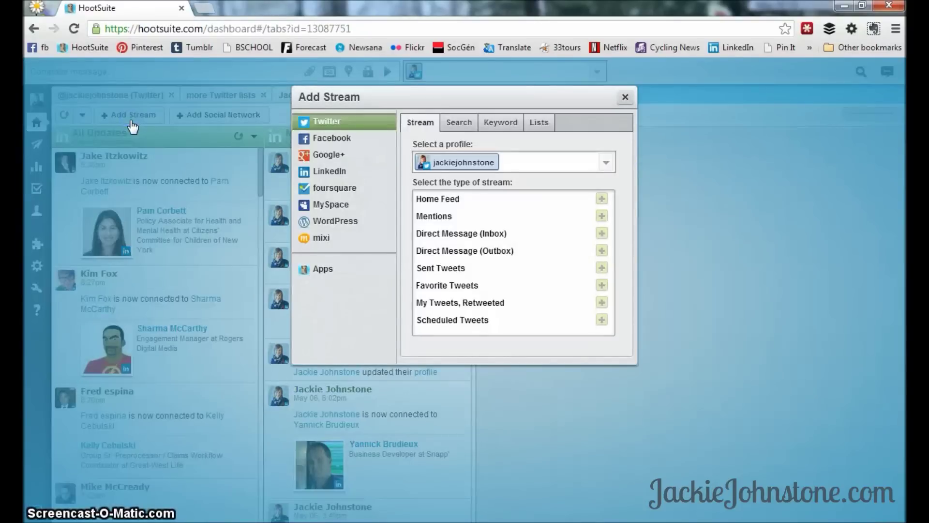
click(415, 127)
click(329, 172)
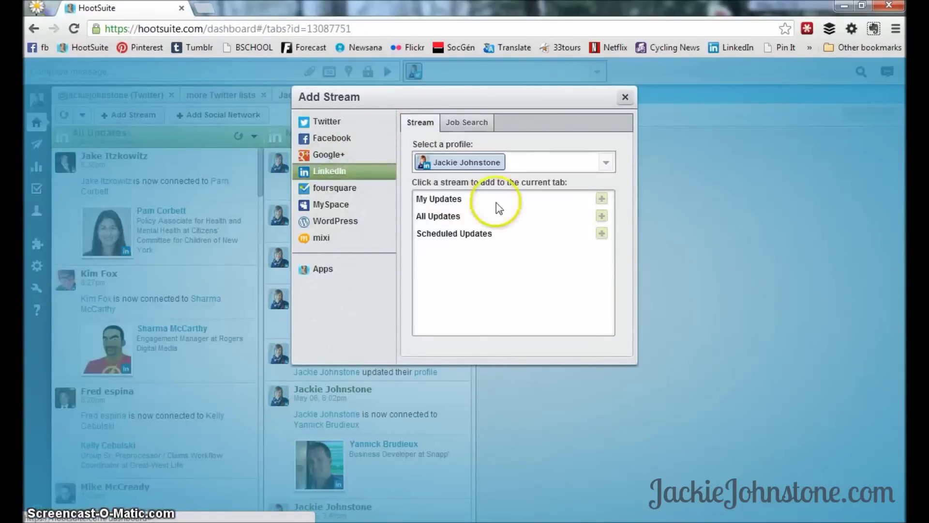
click(602, 234)
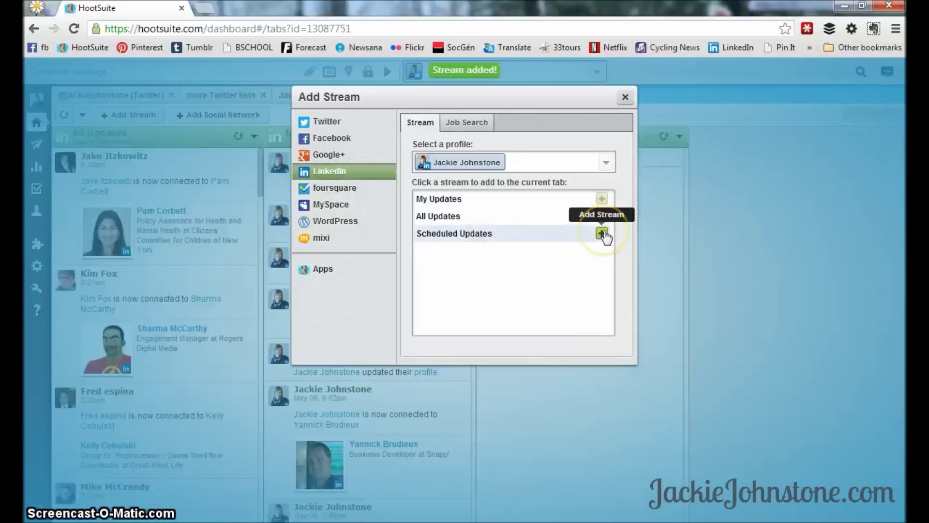
click(624, 98)
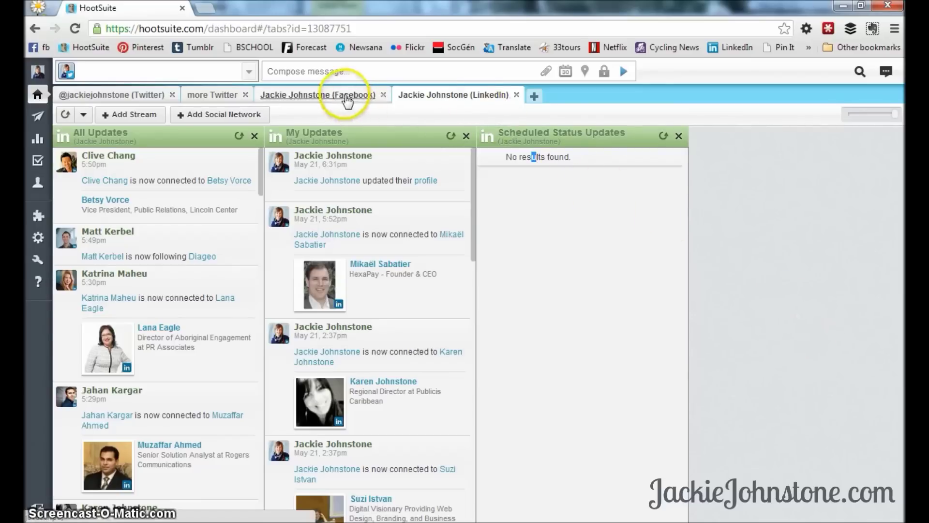
click(108, 105)
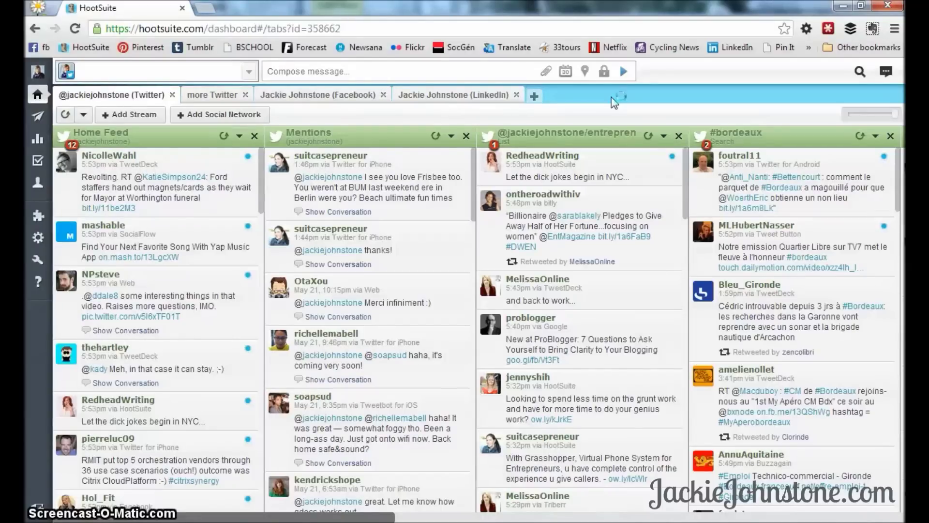
Step: Expand the composer and make the Twitter profile its only recipient
click(507, 85)
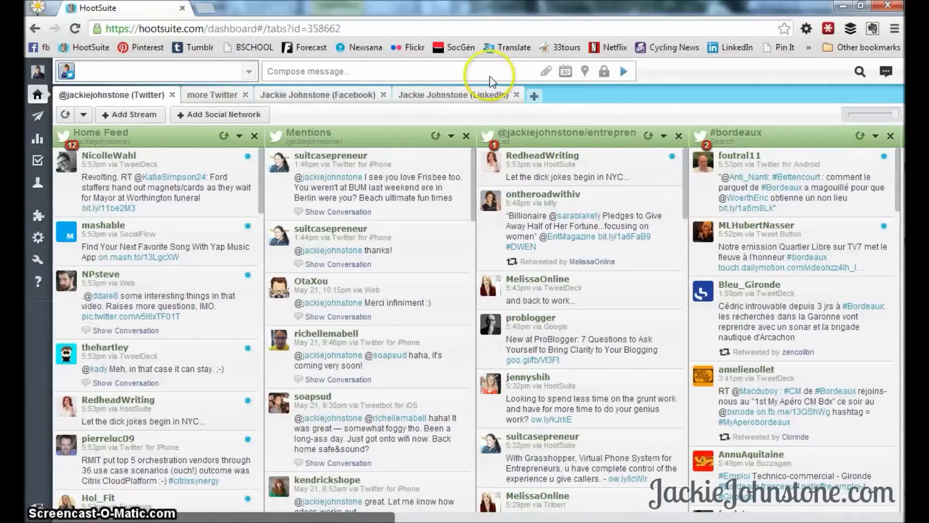
click(364, 73)
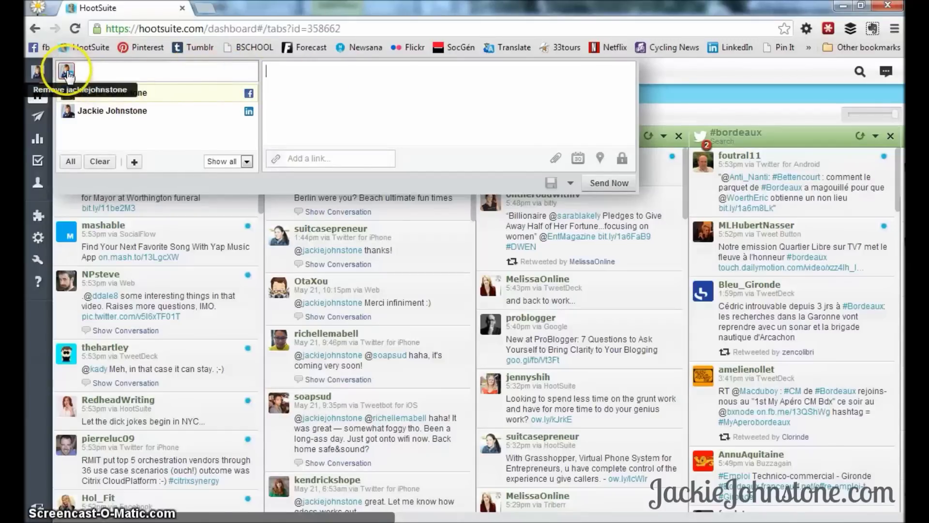
click(65, 94)
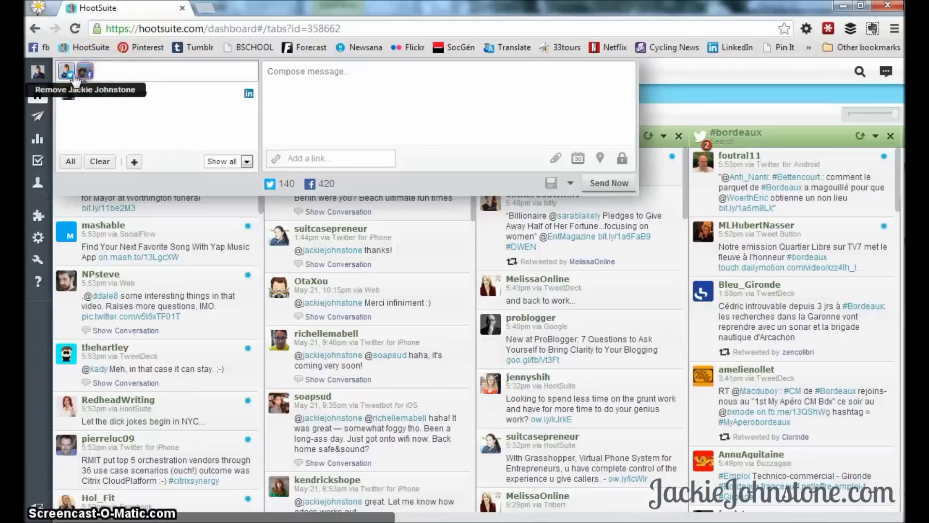
click(75, 76)
click(66, 73)
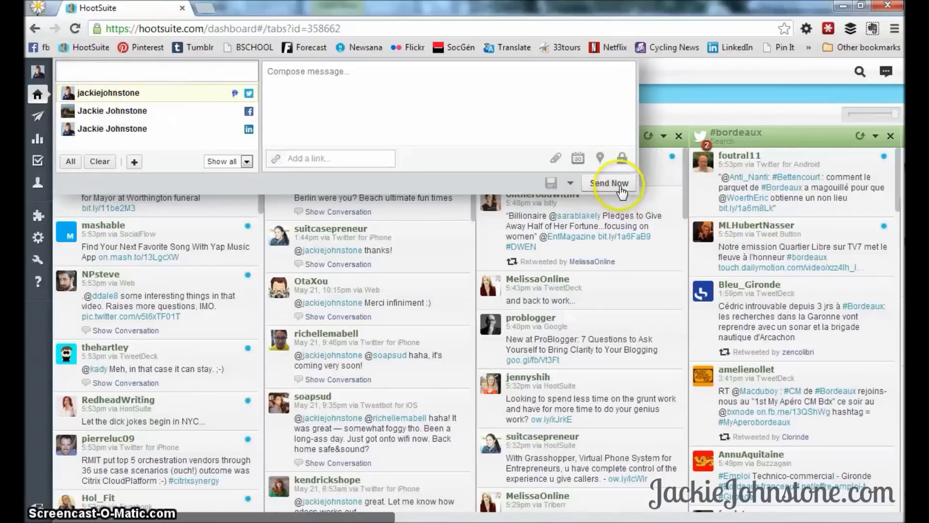
click(178, 93)
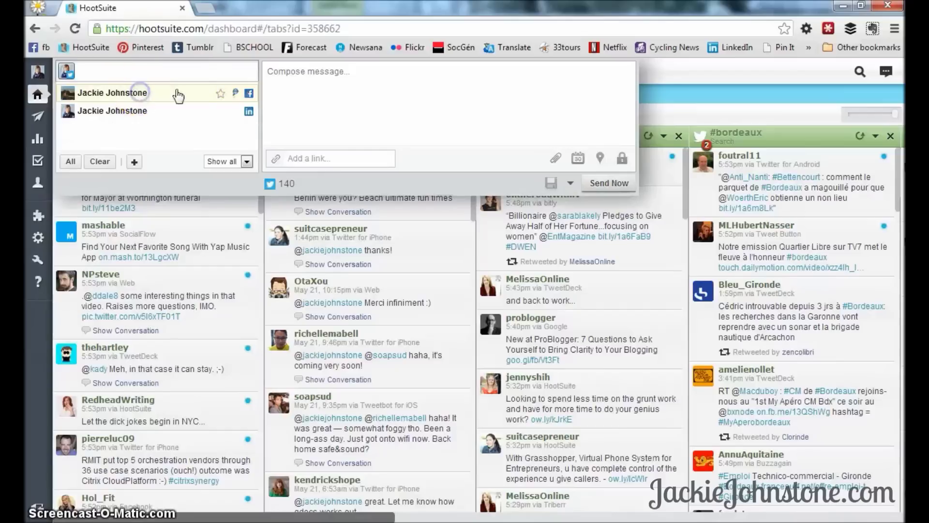
click(293, 77)
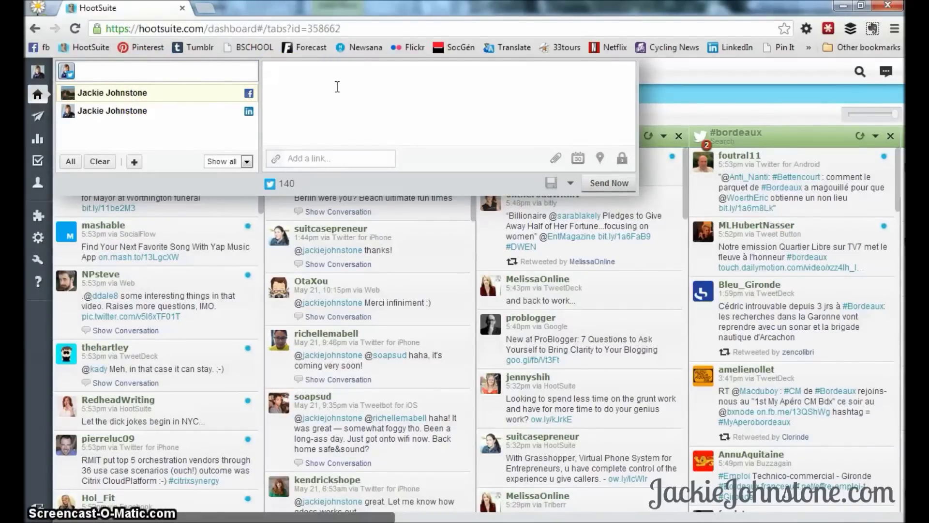
text(Creating a great @hoto)
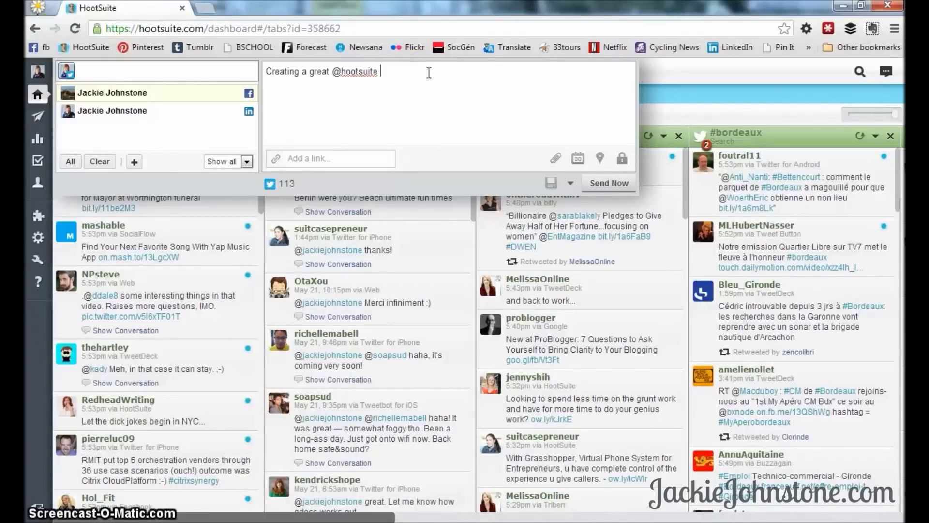
text(tutorial!)
click(370, 157)
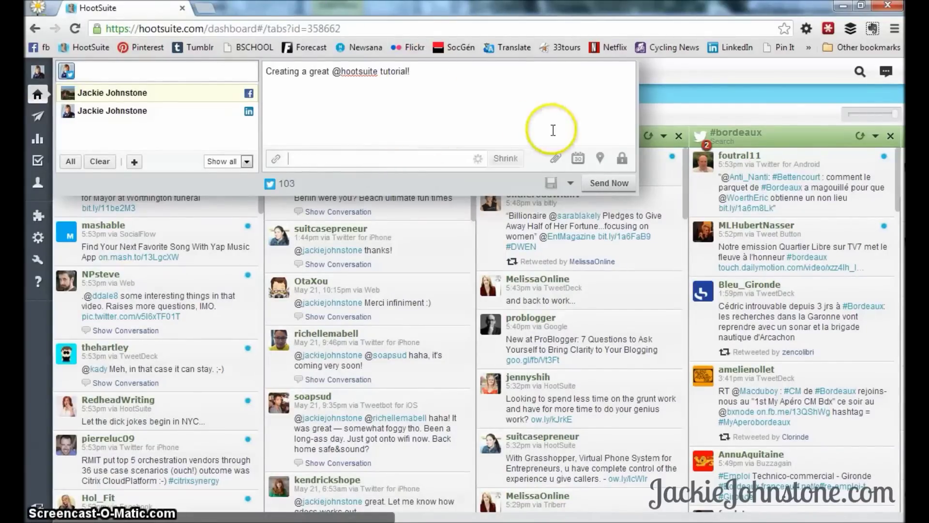
text(jackiejohnston)
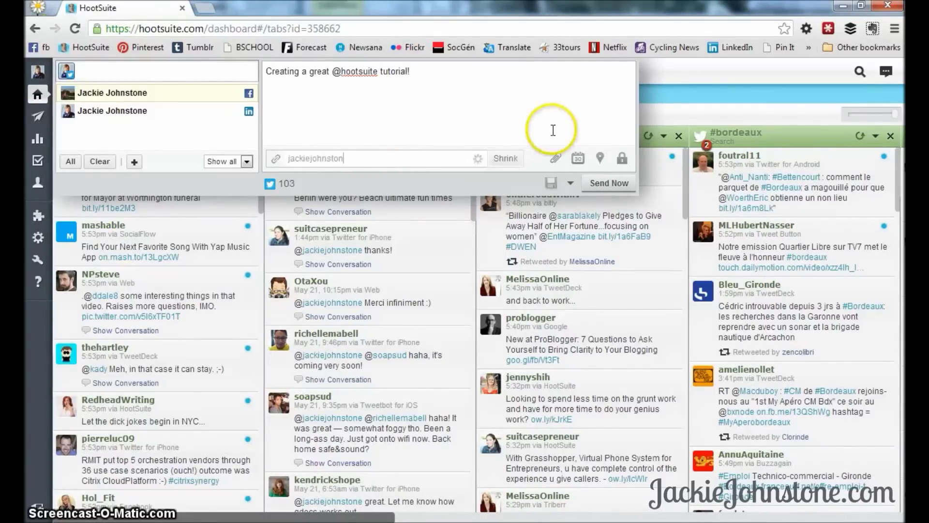
text(e.com)
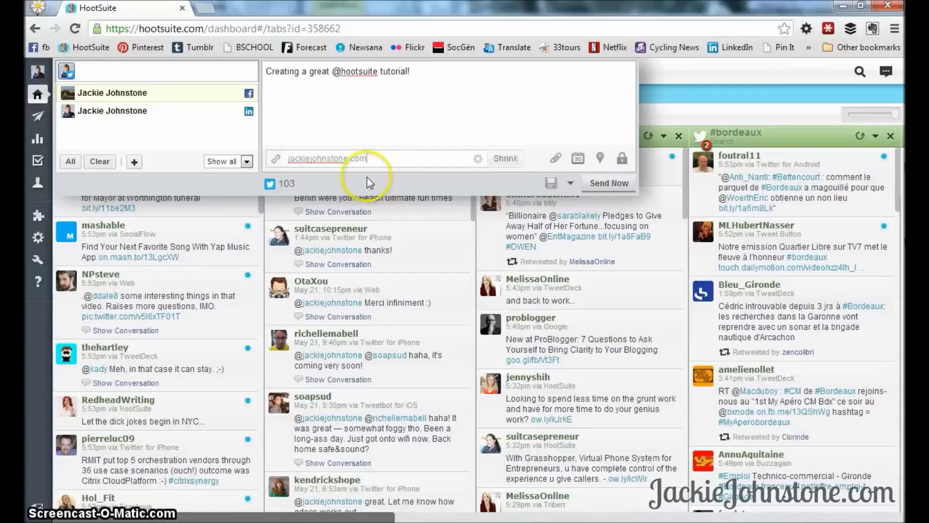
click(507, 161)
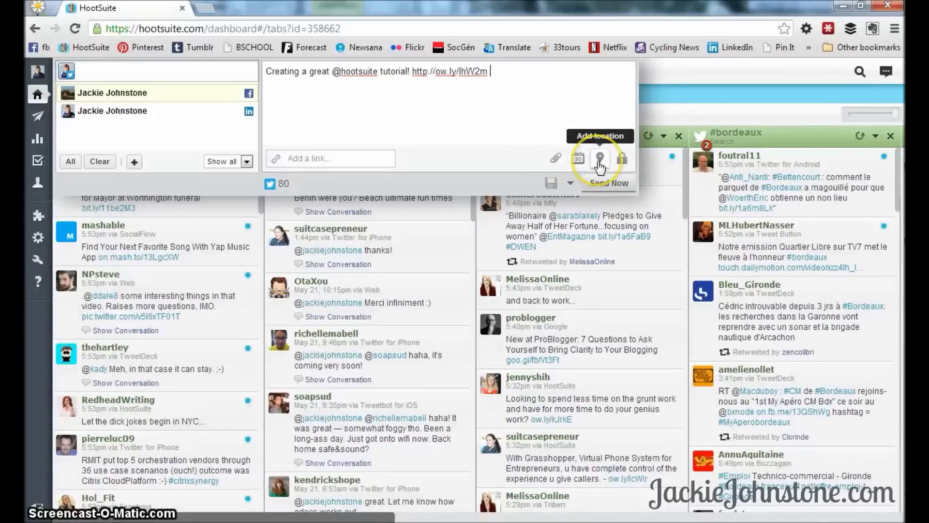
Step: Schedule the tweet for 29 May 2013 at 5:05 PM
click(579, 159)
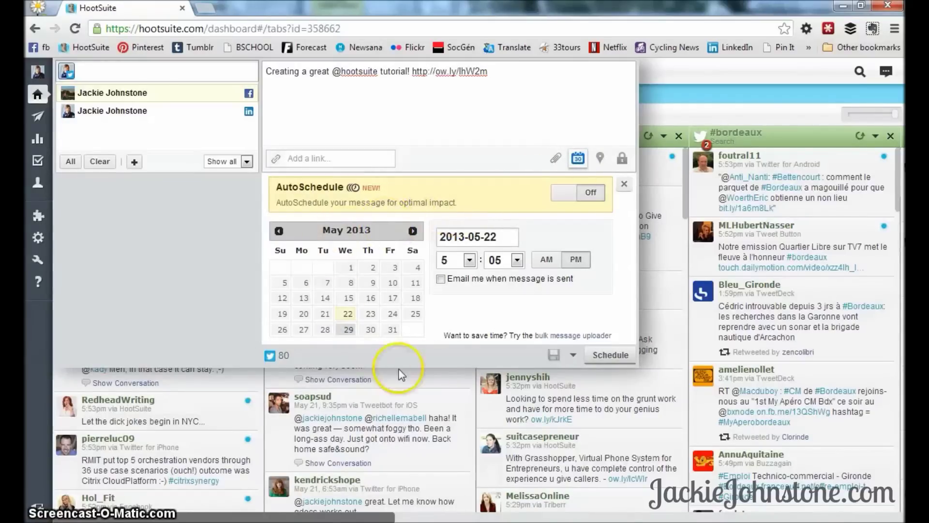
click(414, 231)
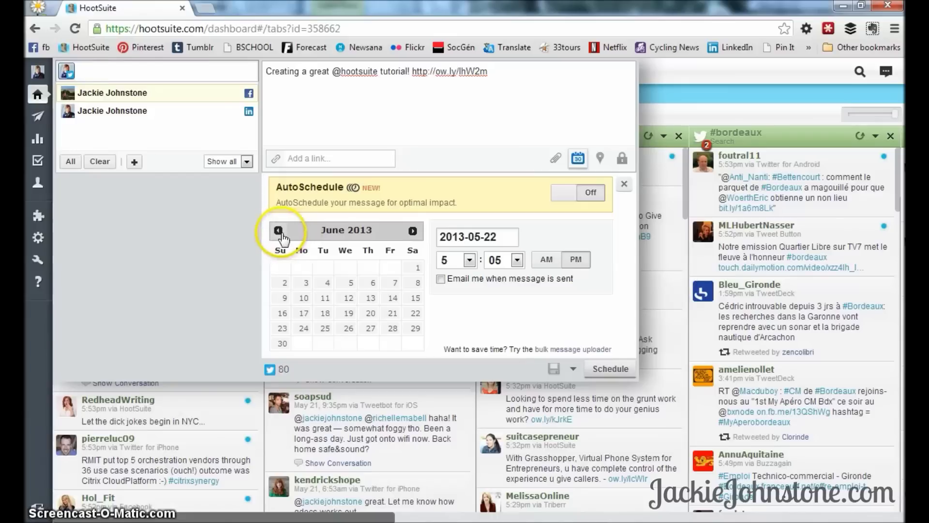
click(279, 231)
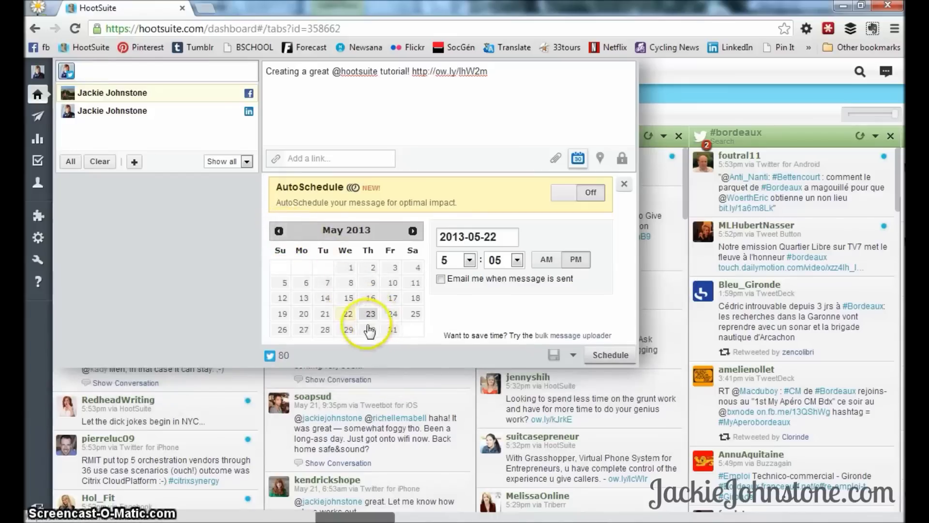
click(350, 331)
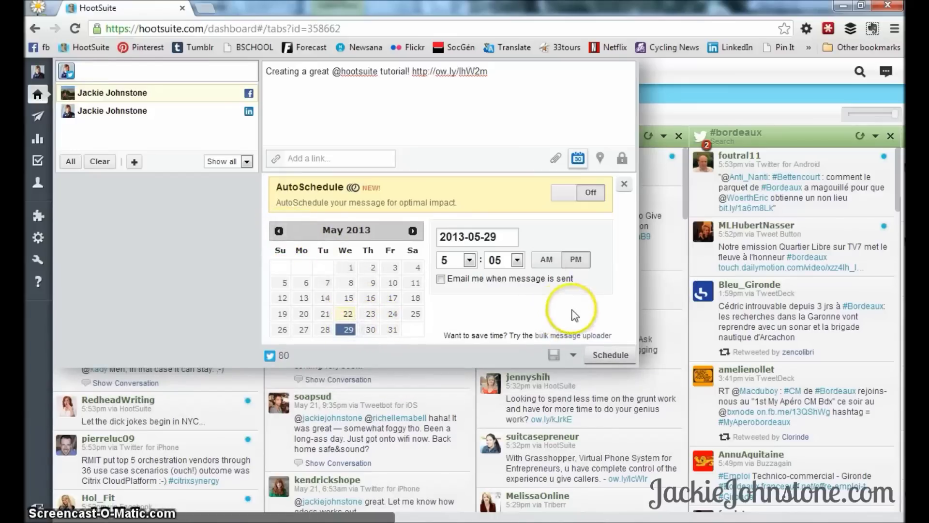
click(587, 262)
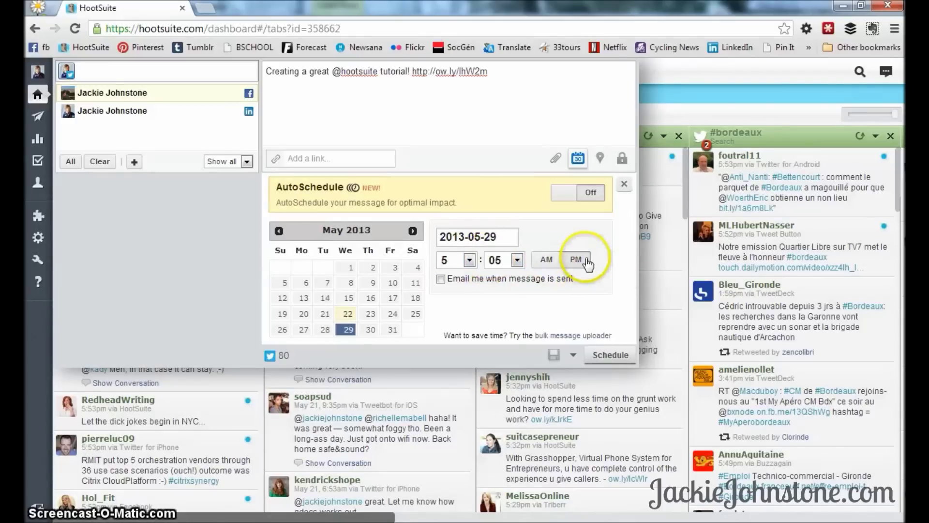
click(611, 355)
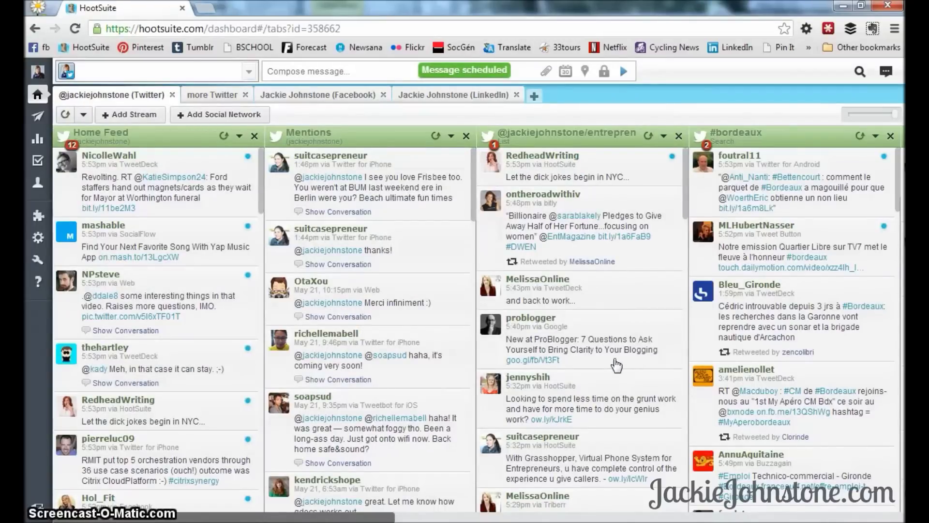
Step: Close the #bordeaux stream on the more Twitter tab, then show the Facebook streams
mouse_move(654, 249)
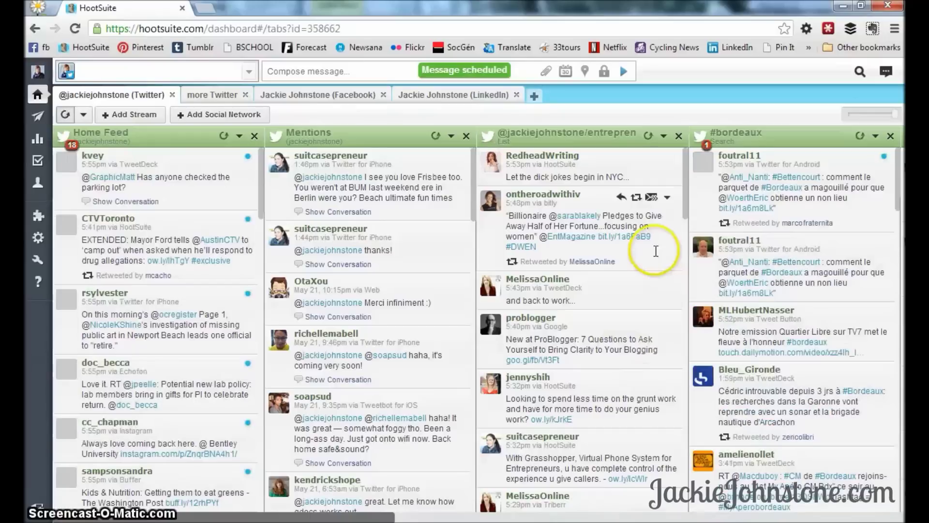
click(211, 96)
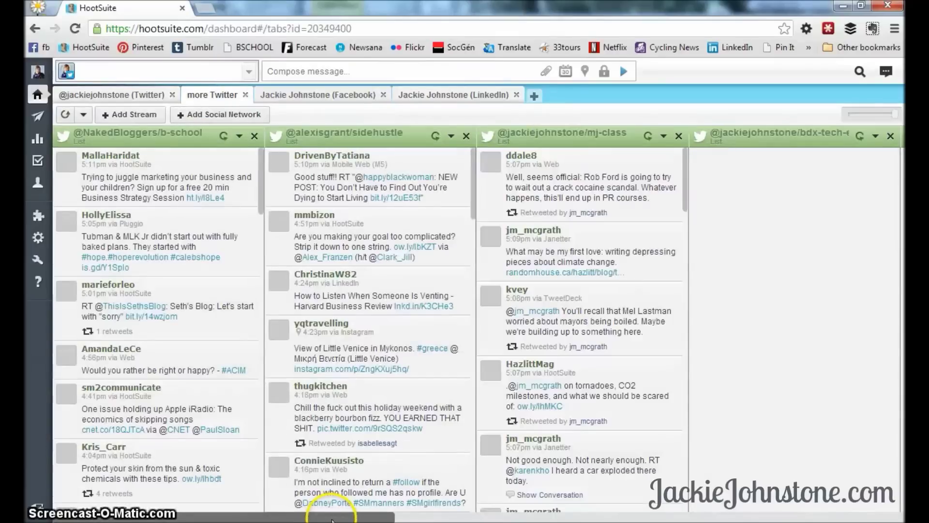
drag(338, 518, 902, 505)
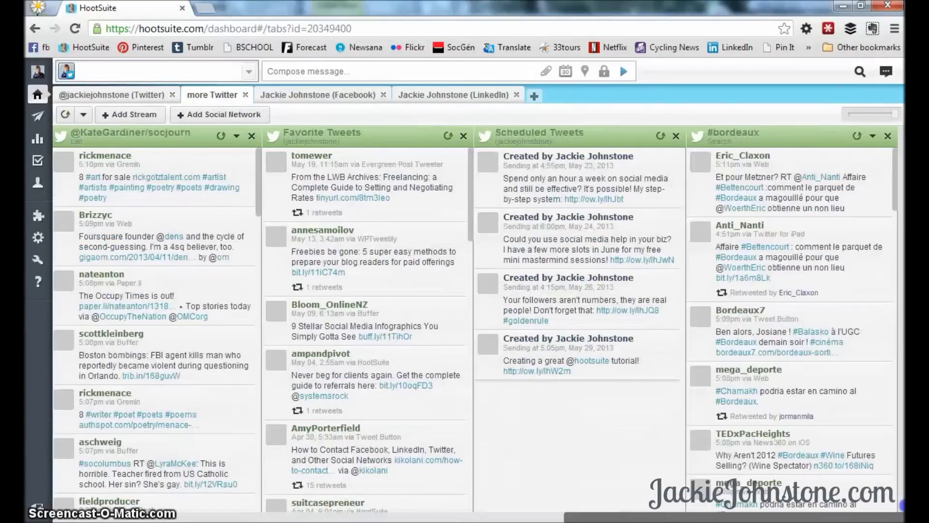
click(890, 137)
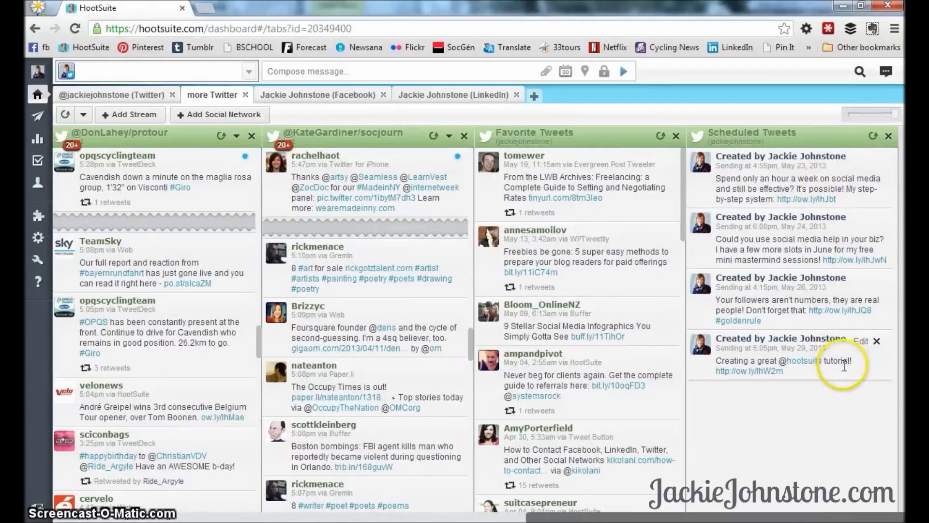
click(877, 345)
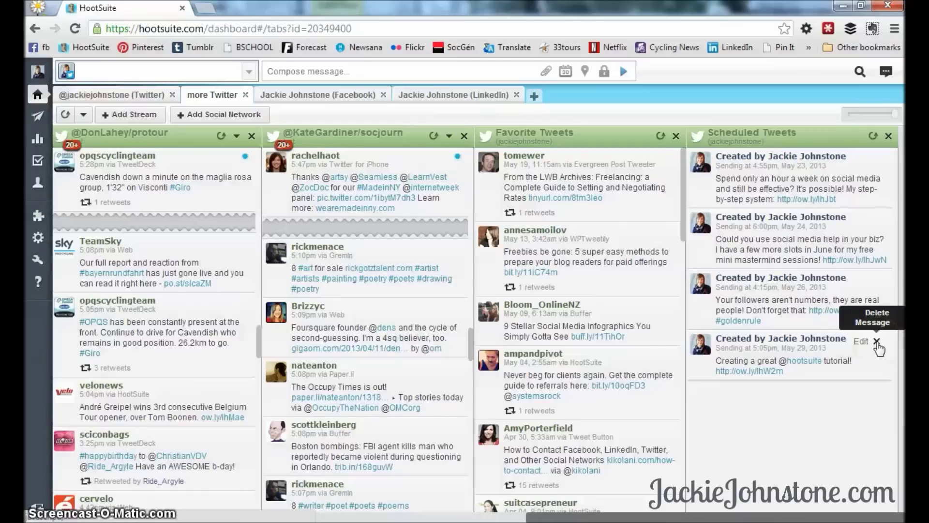
click(308, 96)
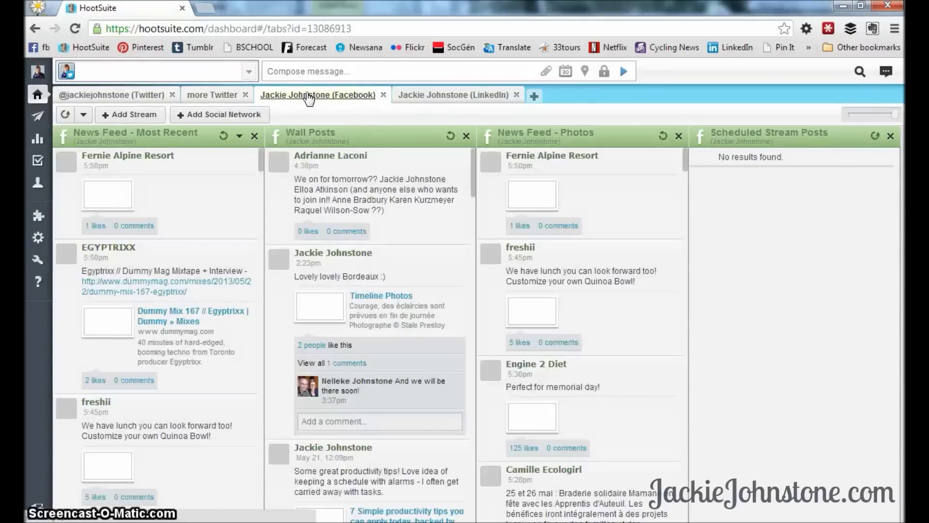
Step: Write 'Creating a great Hootsuite tutorial!' addressed to the Facebook profile instead of Twitter
click(290, 76)
click(302, 70)
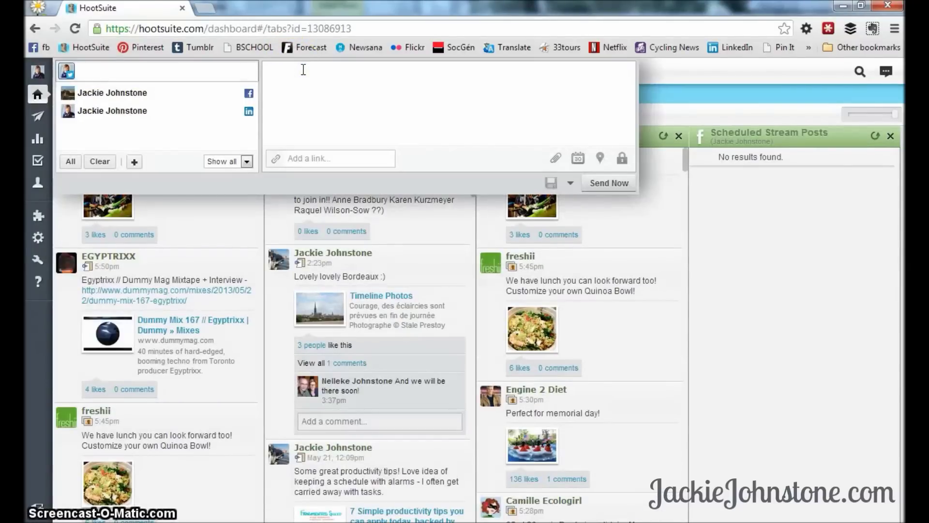
text(Creating a gret fo)
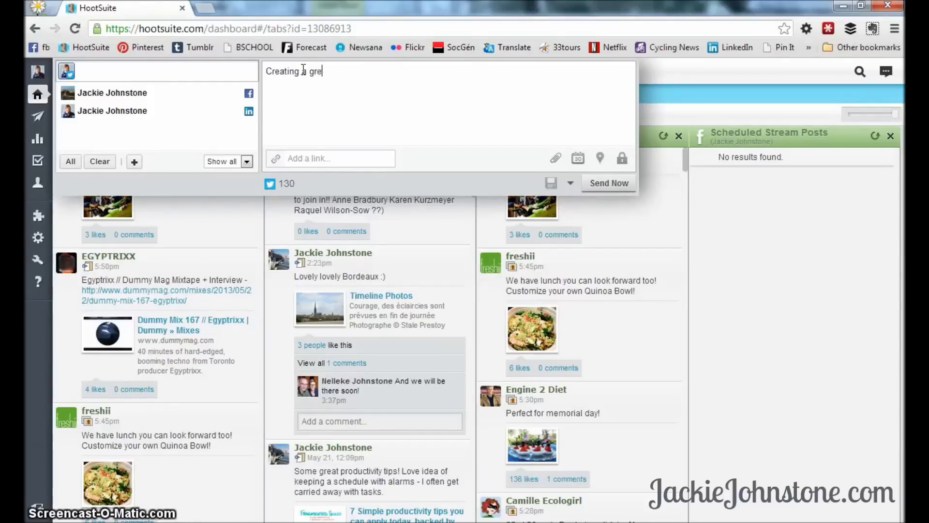
key(BackSpace)
key(BackSpace)
key(BackSpace)
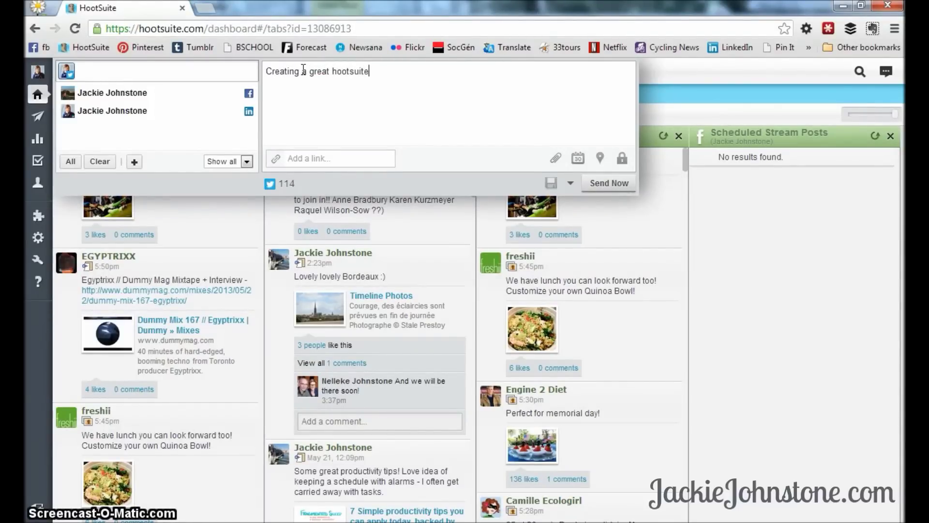
text(tutorial!)
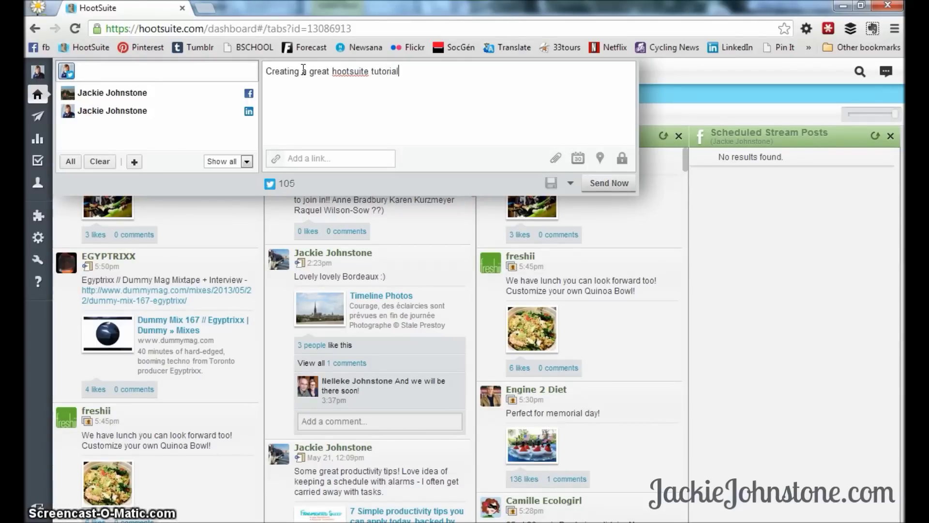
click(335, 74)
key(BackSpace)
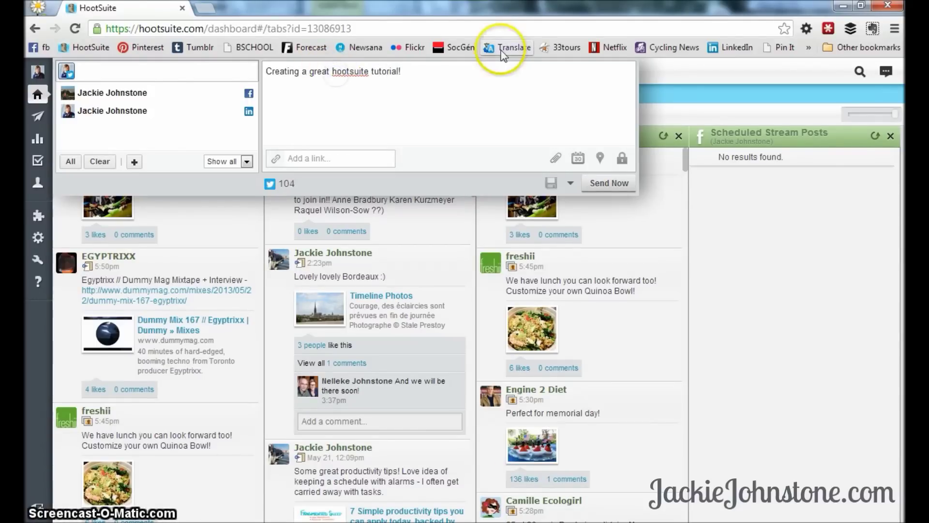
text(H)
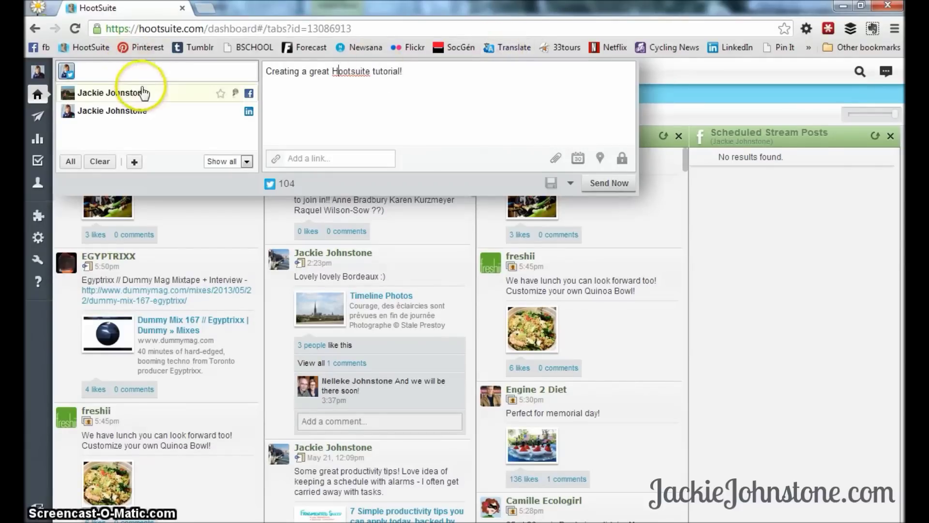
click(131, 93)
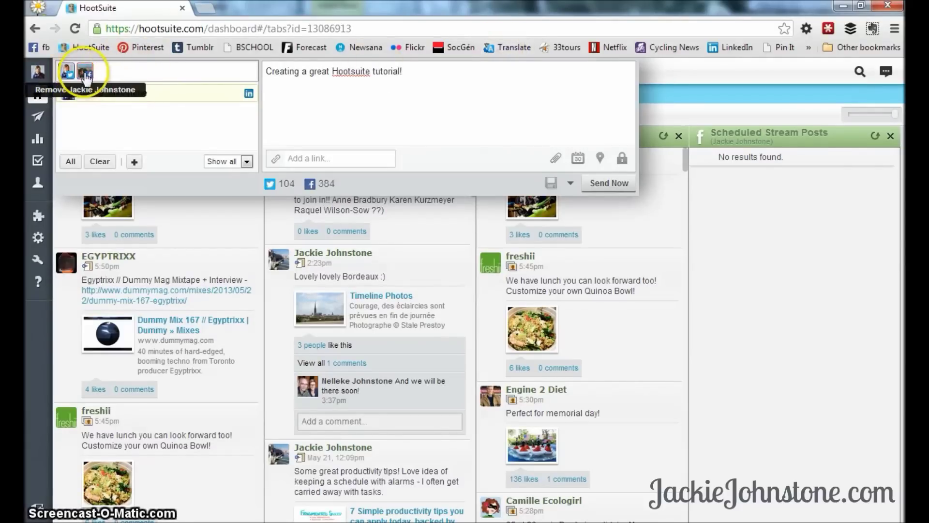
click(68, 73)
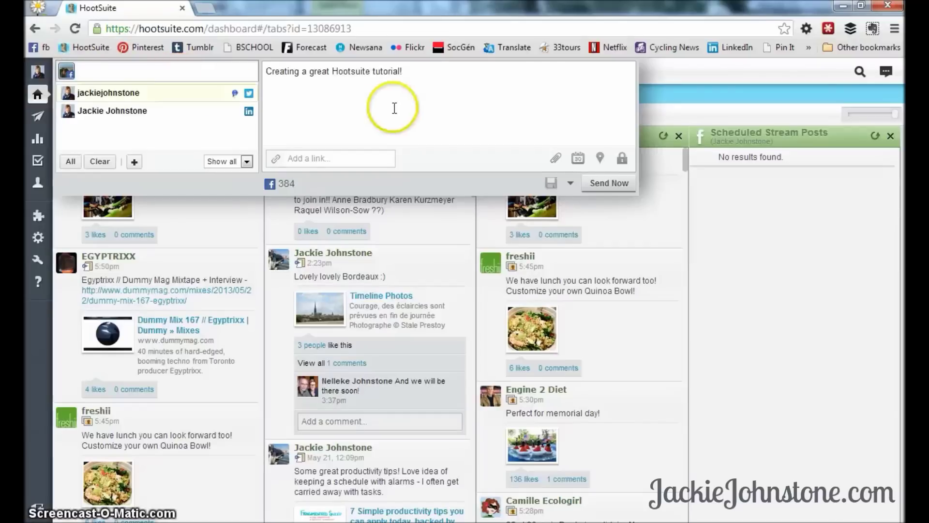
Step: Attach a shrunk jackiejohnstone.com link and choose thumbnail 3 of 5, the portrait photo
click(409, 71)
click(366, 159)
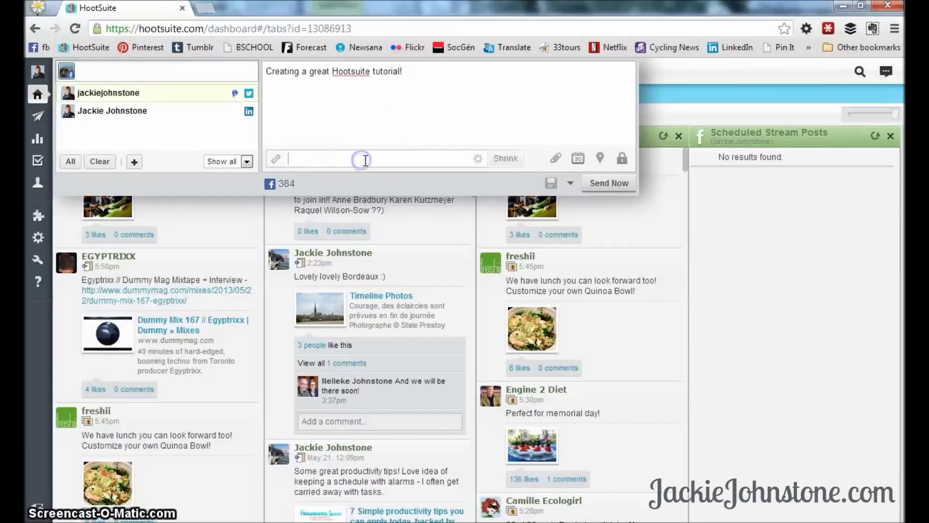
text(jackiejohnstone)
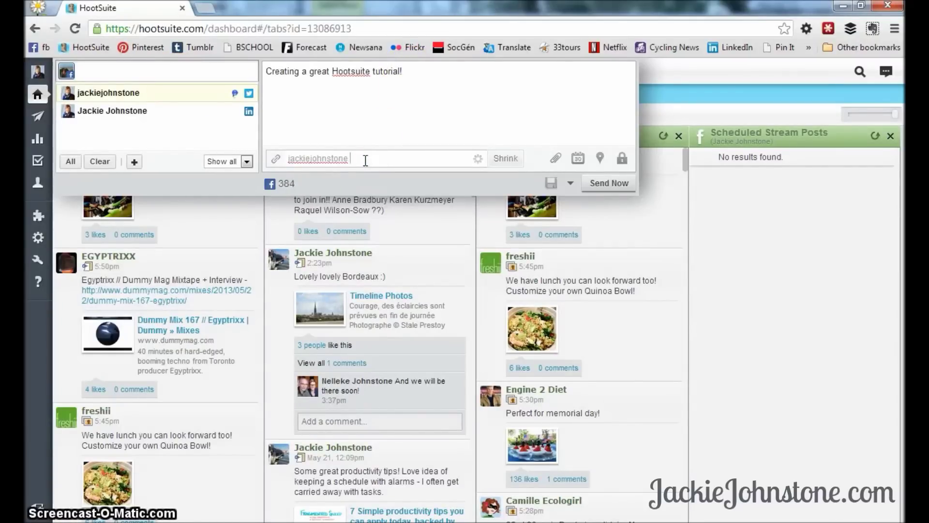
text(.com)
click(505, 160)
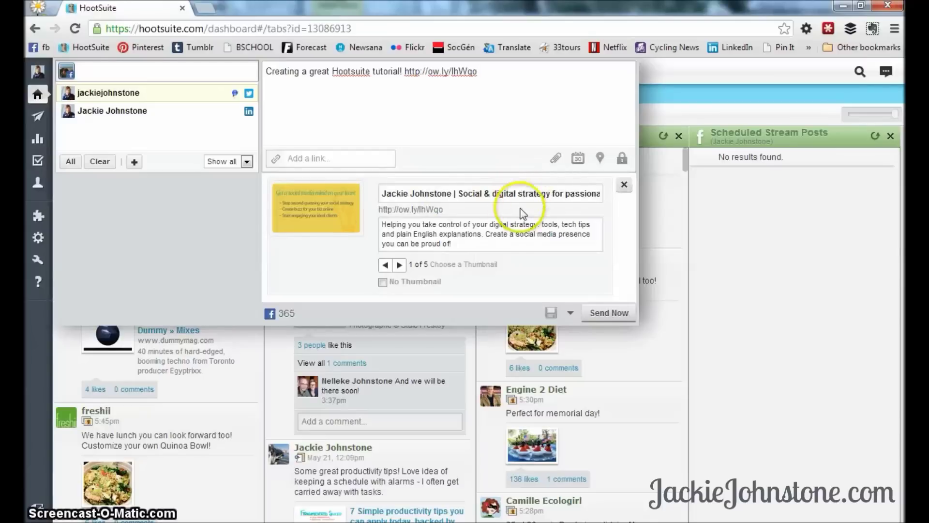
click(399, 265)
click(400, 265)
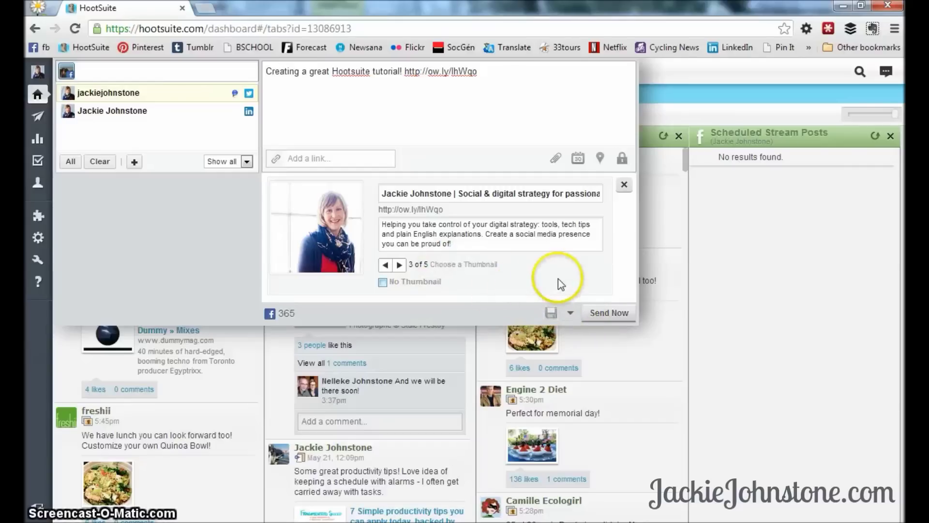
Step: Schedule the Facebook tutorial post for May 30, 2013 at 11:05 AM
click(580, 162)
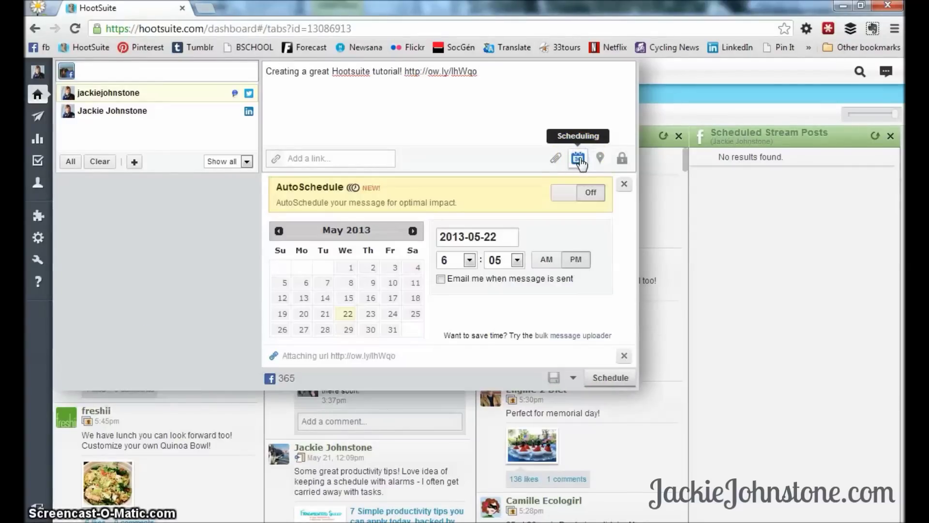
click(357, 330)
click(366, 331)
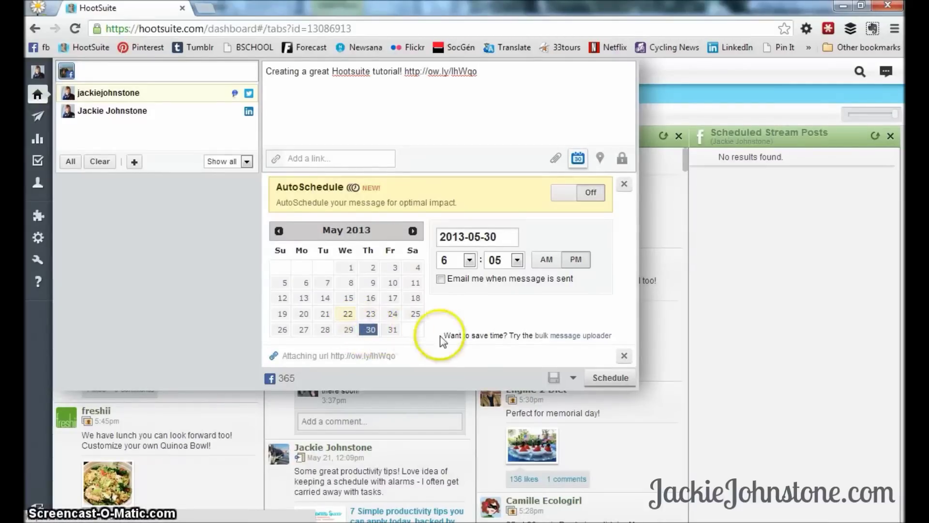
drag(473, 264, 456, 398)
click(543, 260)
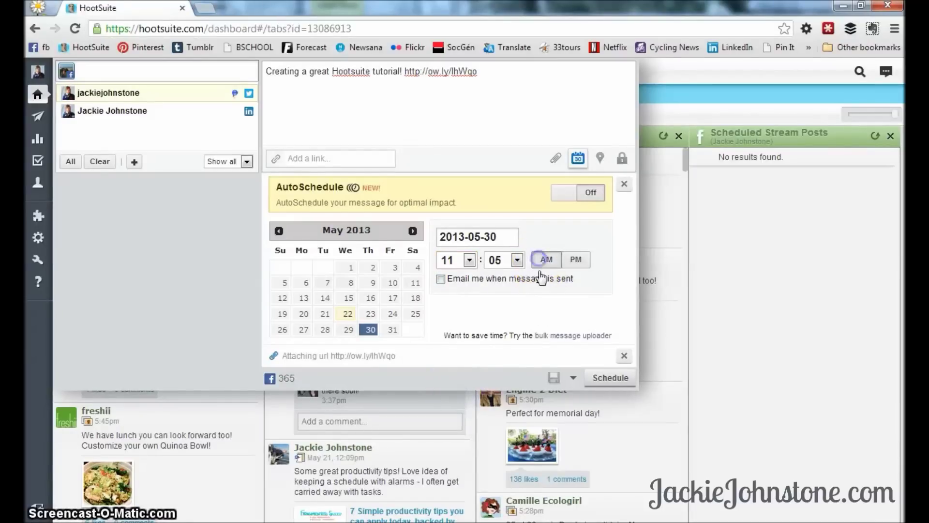
click(593, 380)
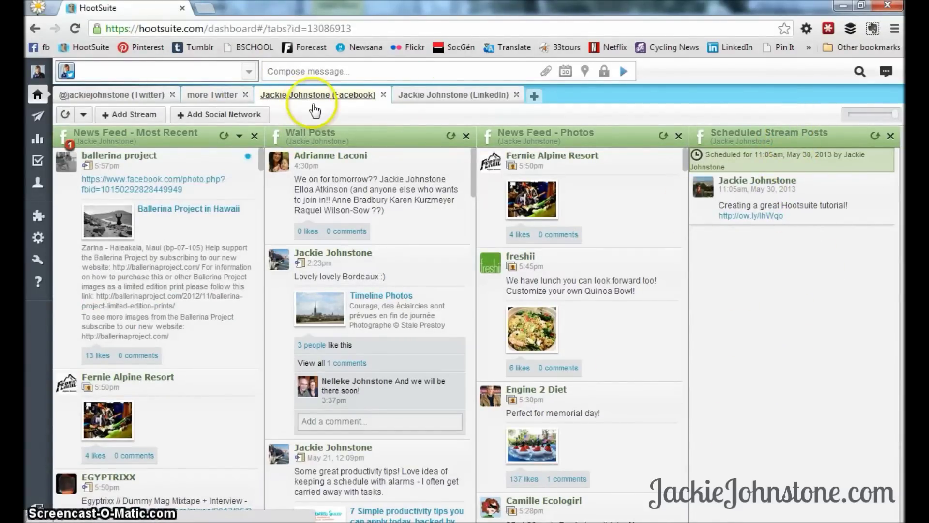
mouse_move(819, 217)
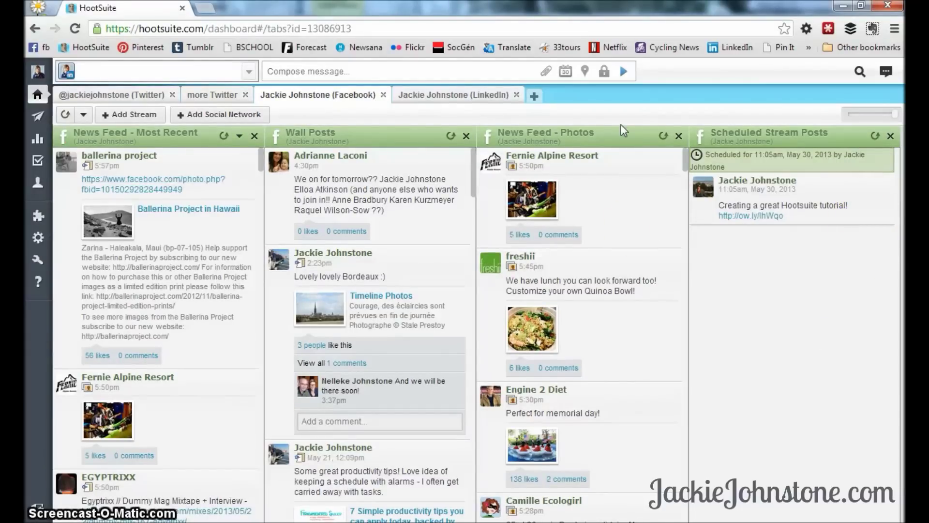
Step: On the LinkedIn tab, compose 'Creating a great Hootsuite!' with a shrunk jackiejohnstone.com link
click(429, 100)
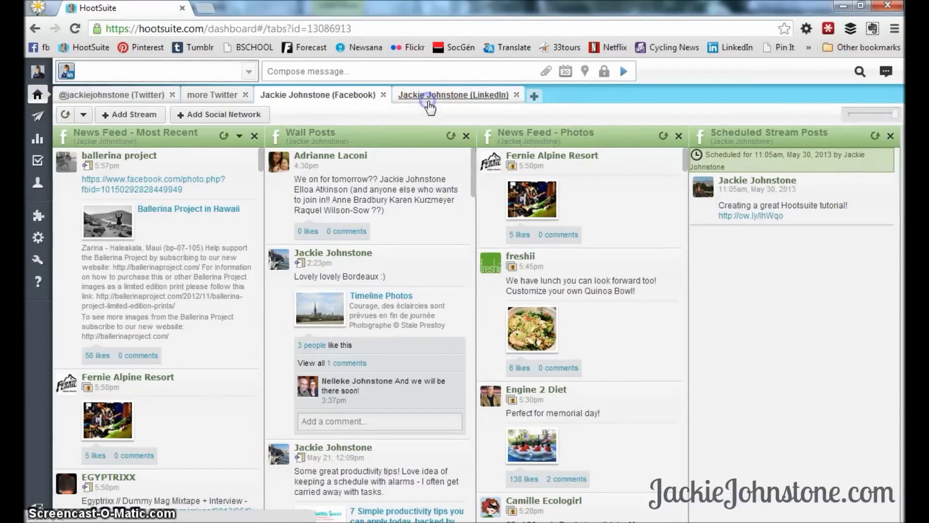
click(317, 76)
text(Creat)
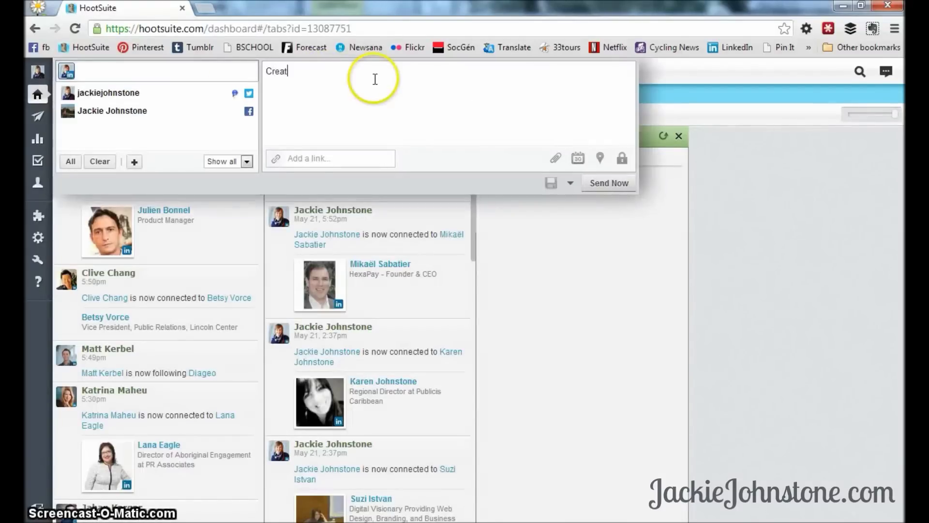
text(ing a great )
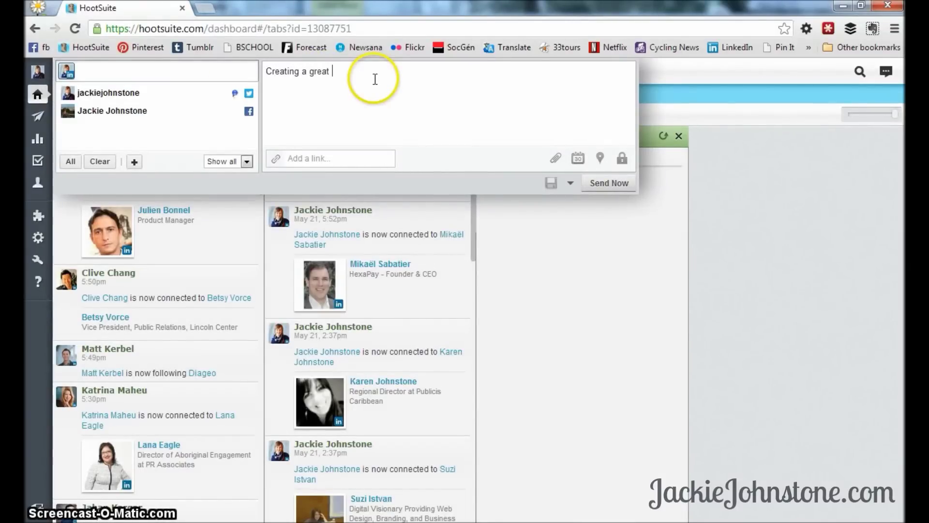
text(Hootsuite!)
click(352, 158)
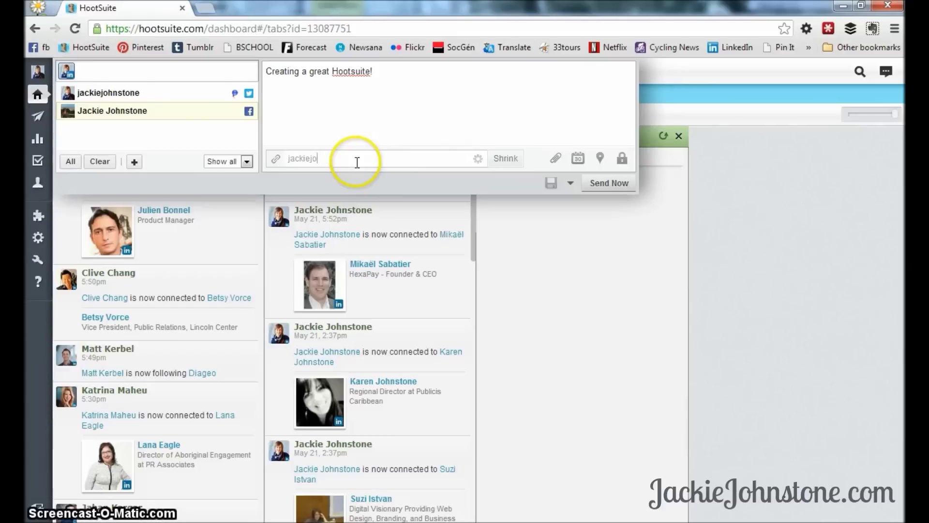
text(jackiejohnstone.com)
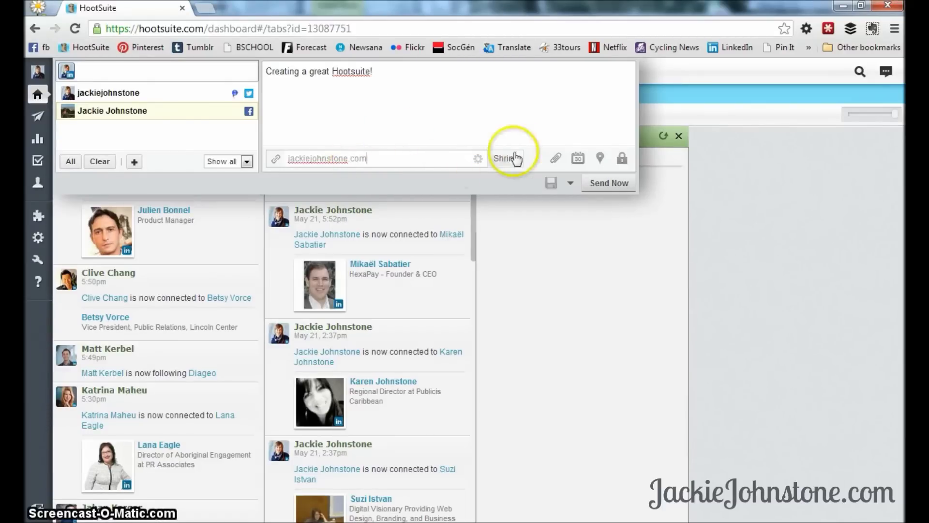
click(506, 160)
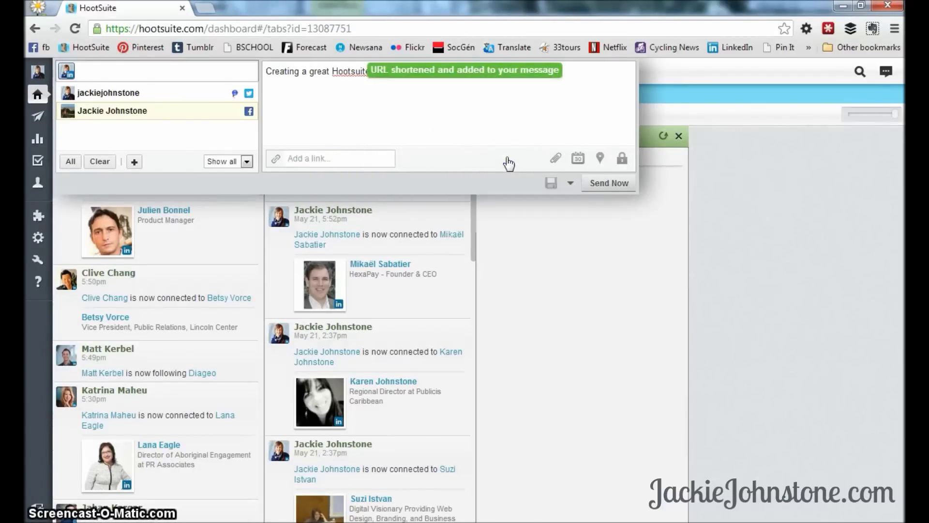
click(453, 75)
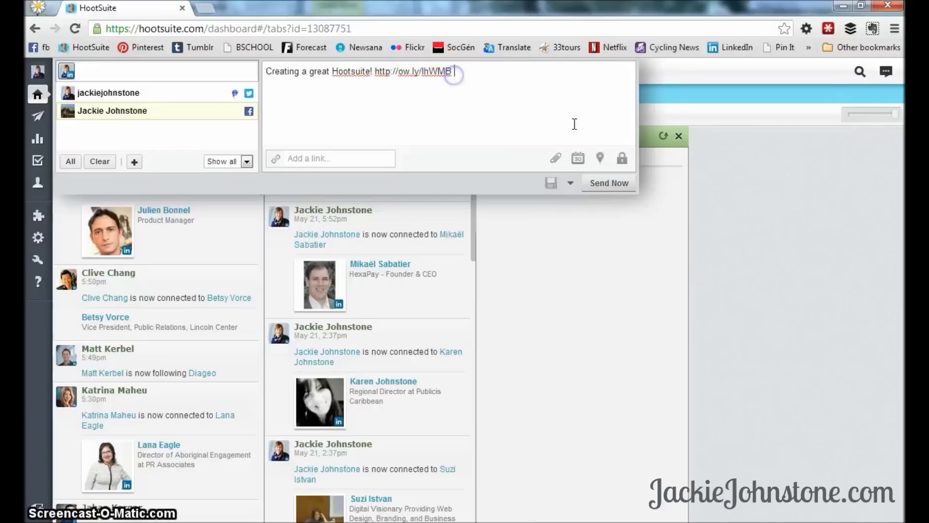
Step: Schedule the message for 6:10 PM on 27 May 2013
click(578, 159)
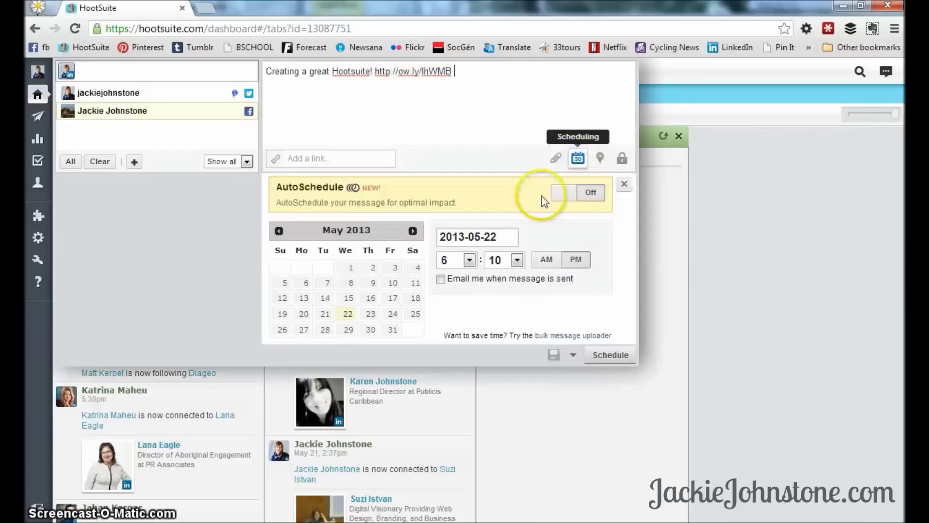
click(303, 330)
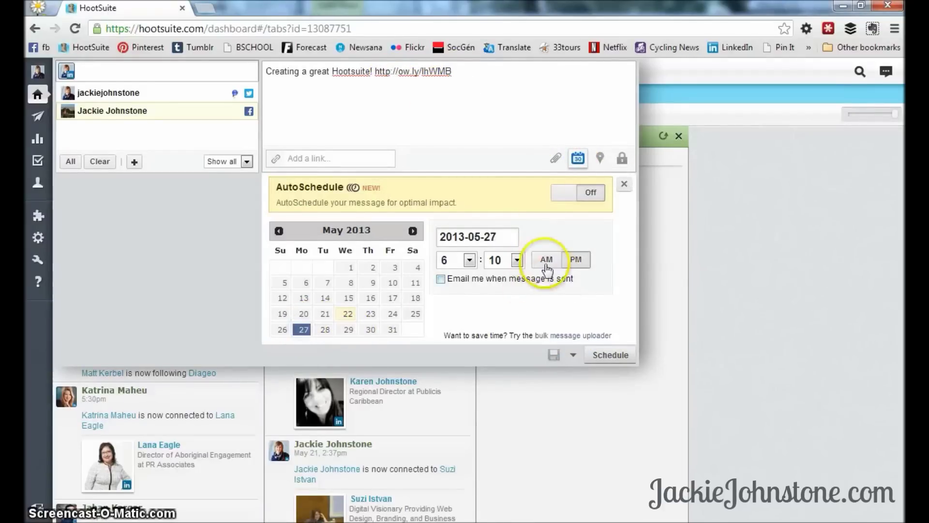
click(575, 261)
click(607, 356)
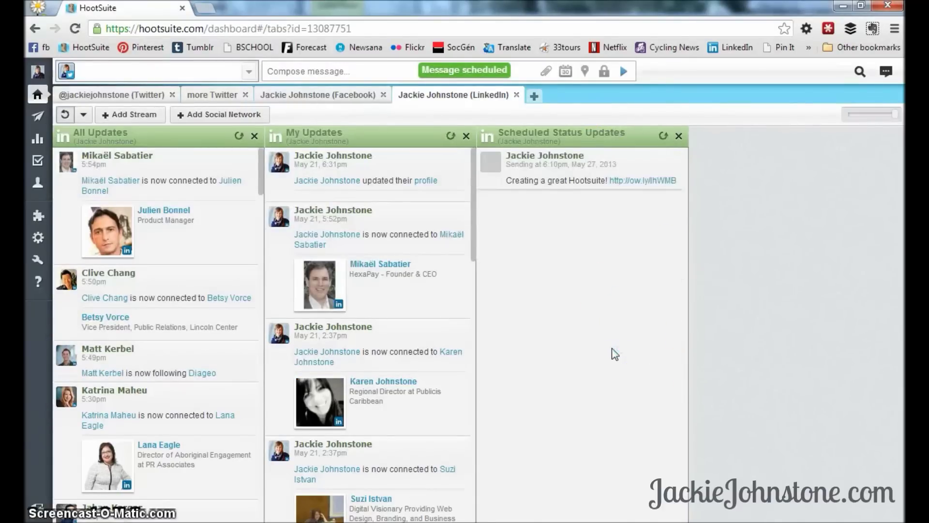
Step: Show the Twitter tab with Home Feed, Mentions, entrepreneurs list and #bordeaux streams
mouse_move(651, 158)
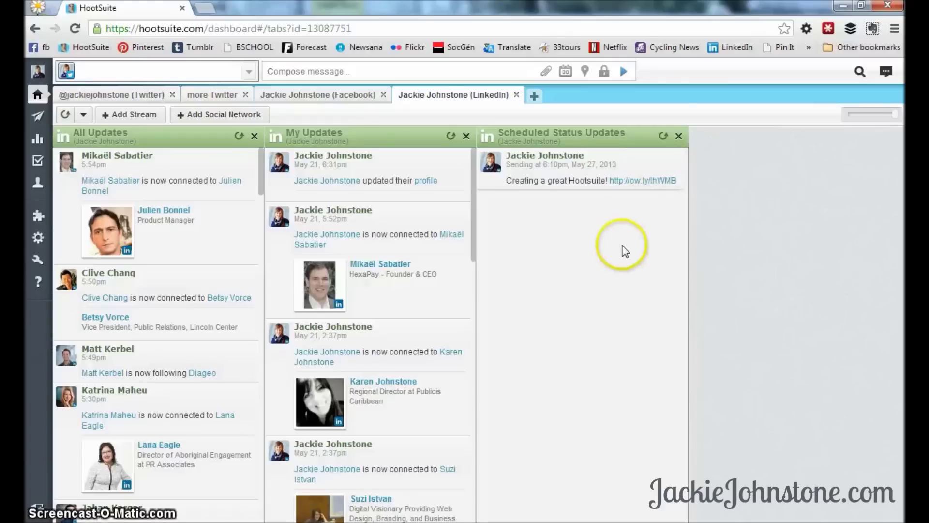
click(99, 100)
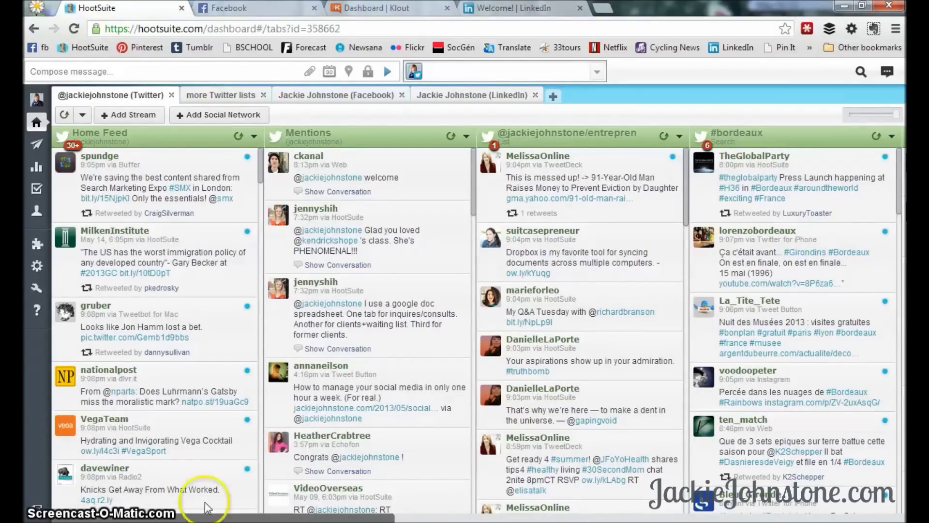
mouse_move(389, 329)
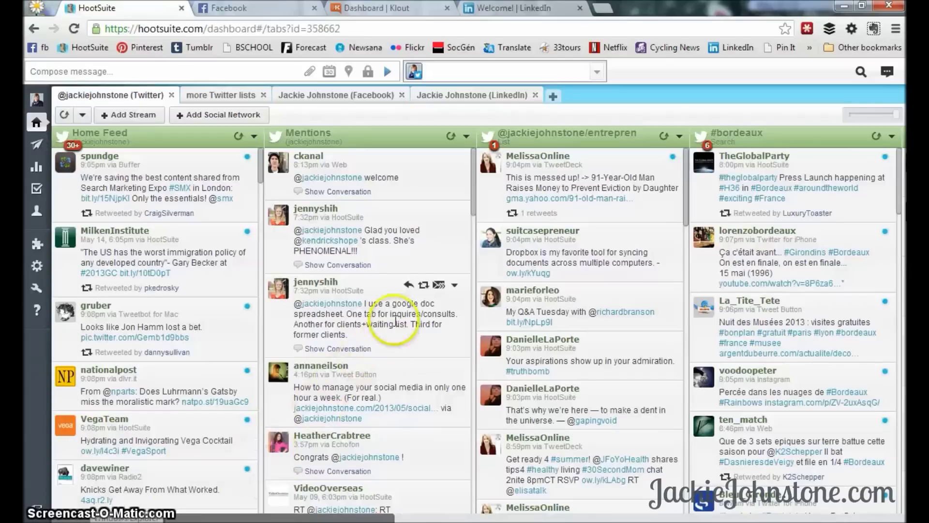
click(407, 264)
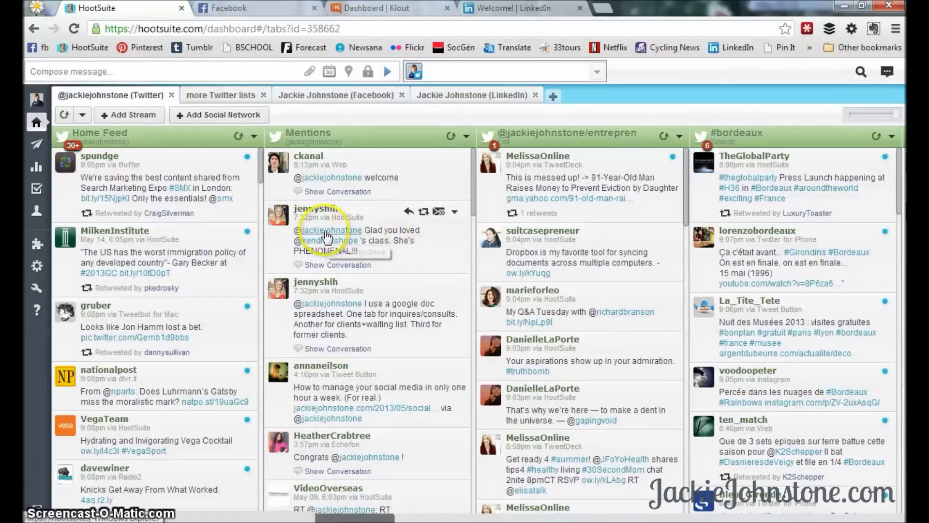
Step: Open the mentioned user's profile, view their Timeline, and start a reply to them
click(342, 229)
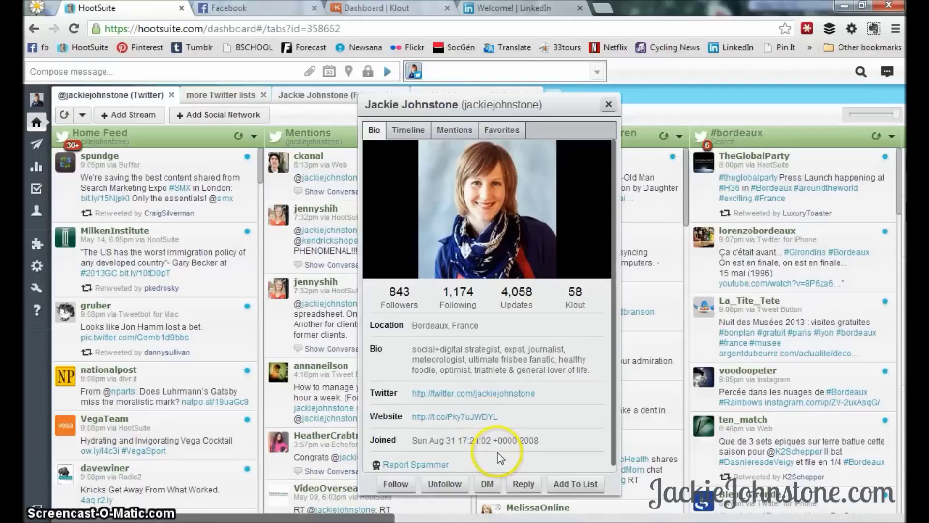
click(408, 130)
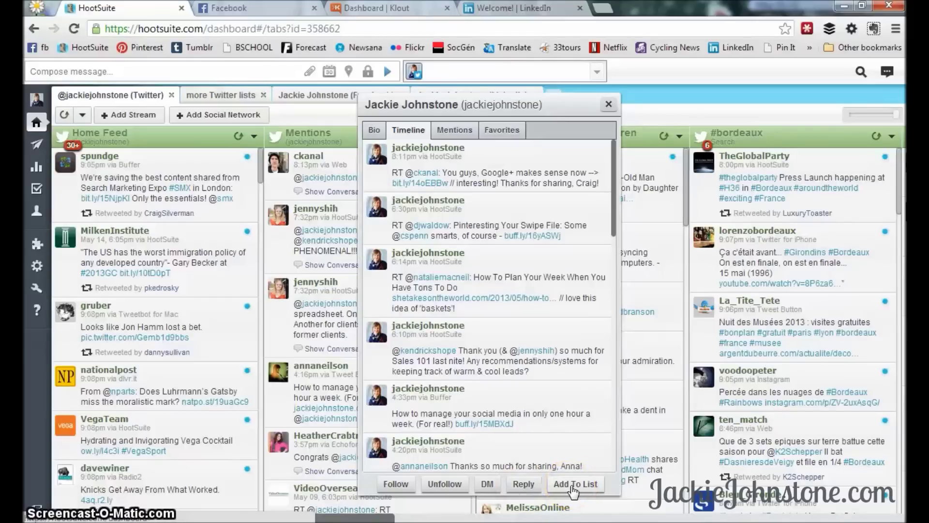
click(523, 486)
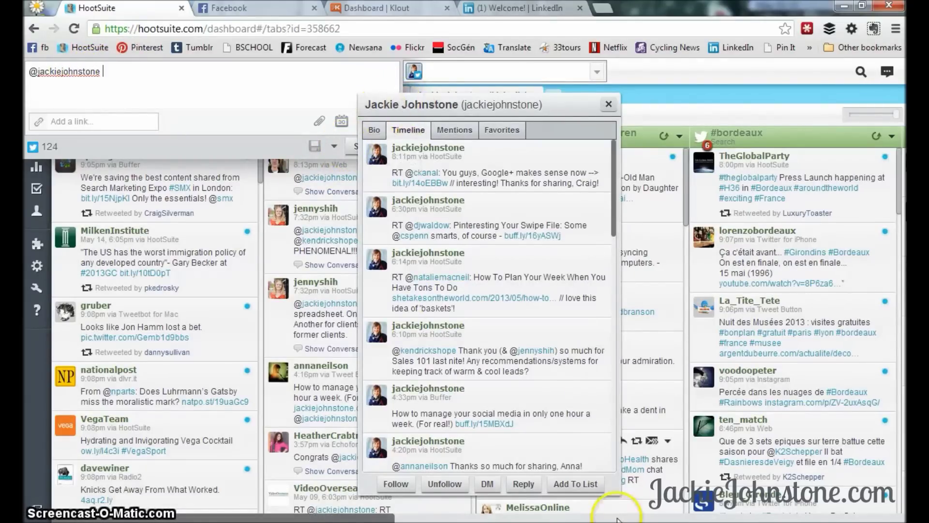
Step: Save the user to the entrepreneurs list and close the Add To List dialog
click(576, 484)
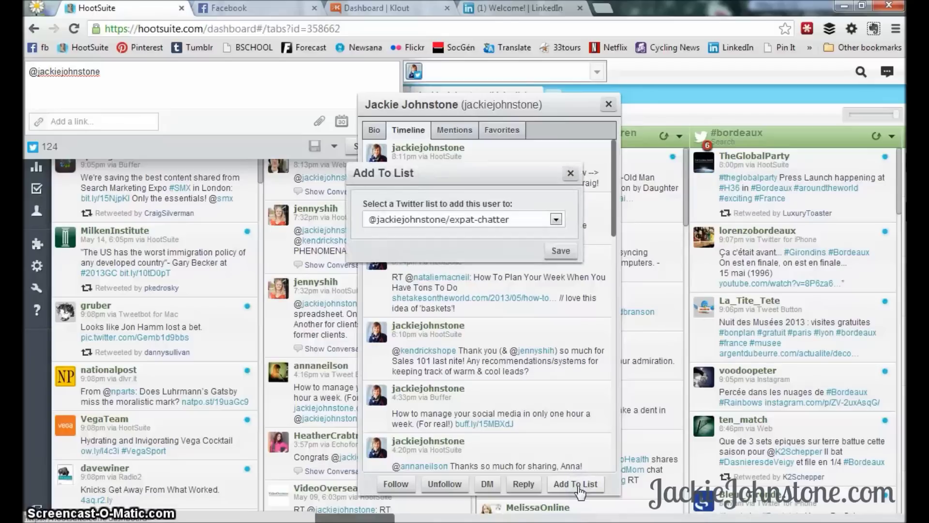
click(556, 219)
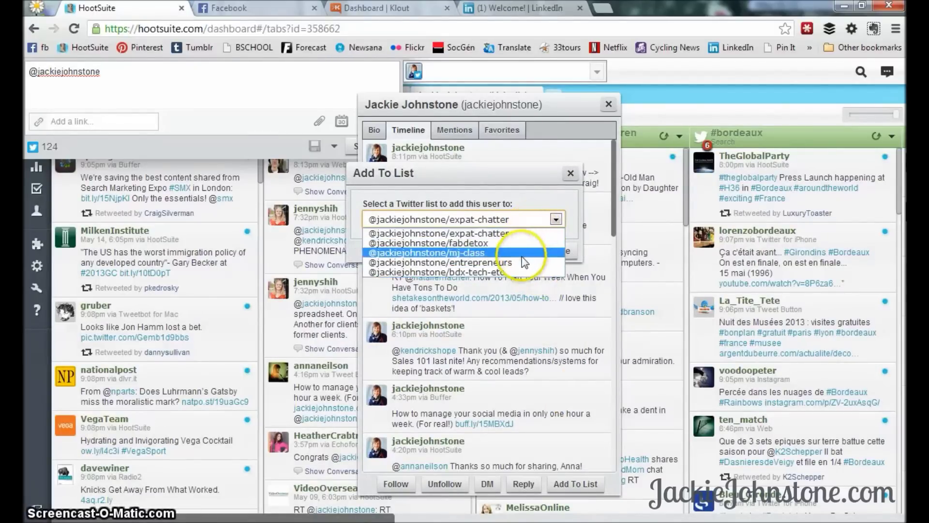
click(543, 262)
click(560, 251)
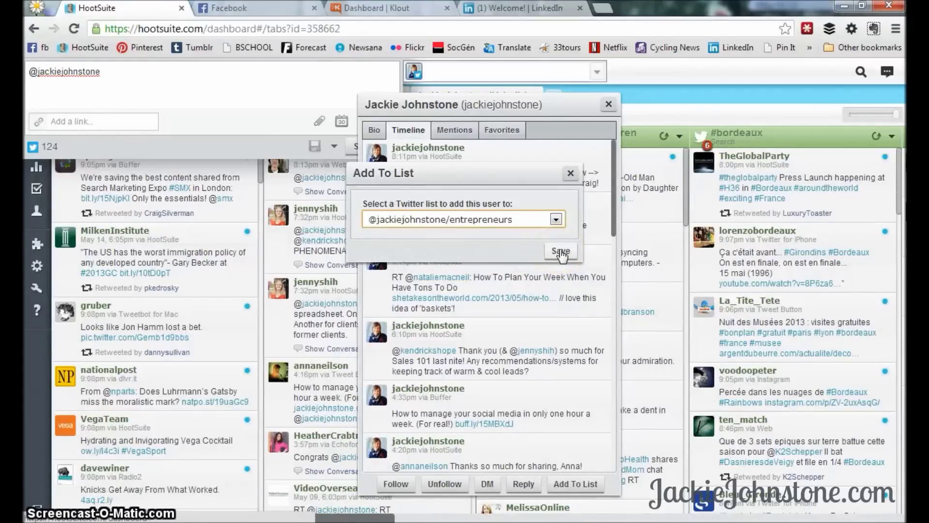
click(570, 173)
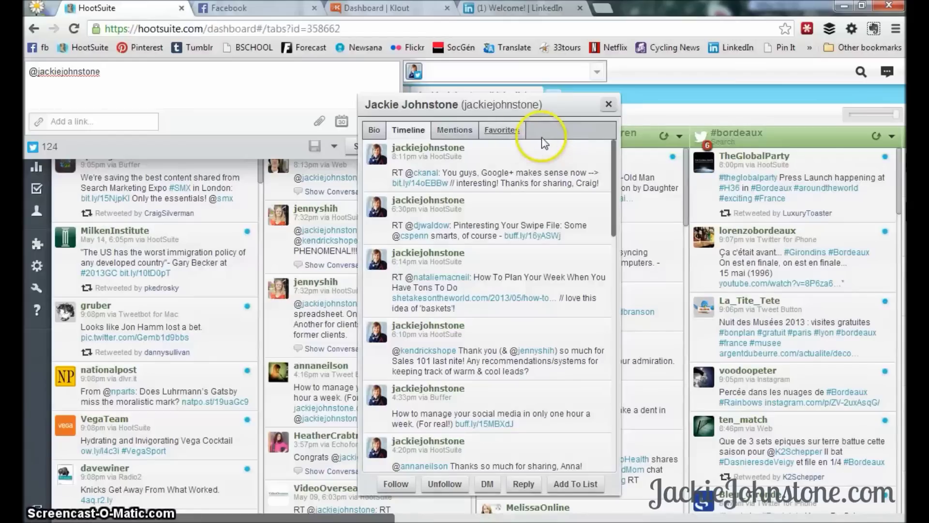
Step: Check the user's Mentions and Favorites, close the profile, and reload the dashboard with F5
click(468, 135)
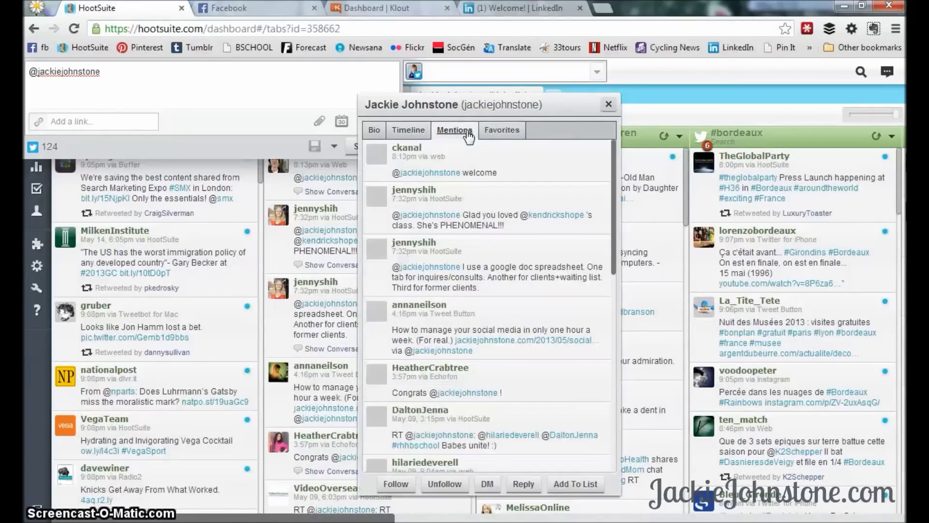
click(488, 135)
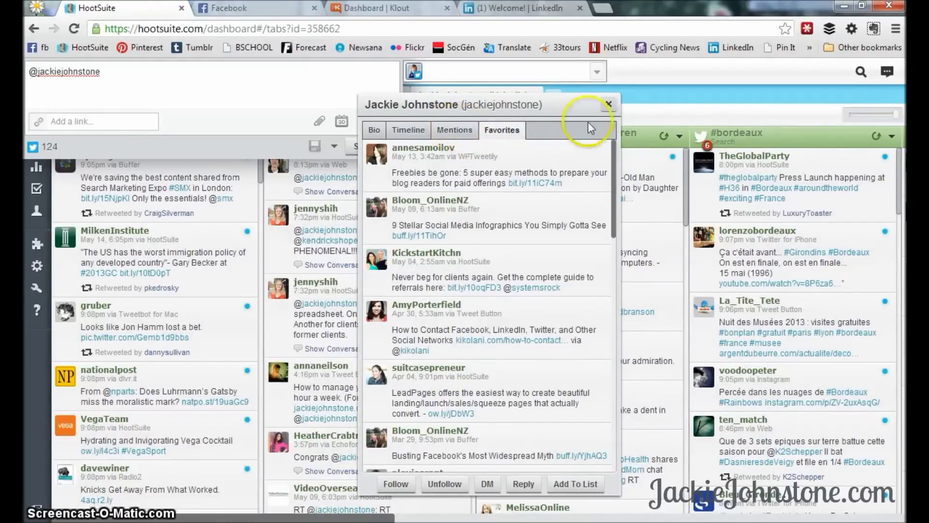
click(609, 105)
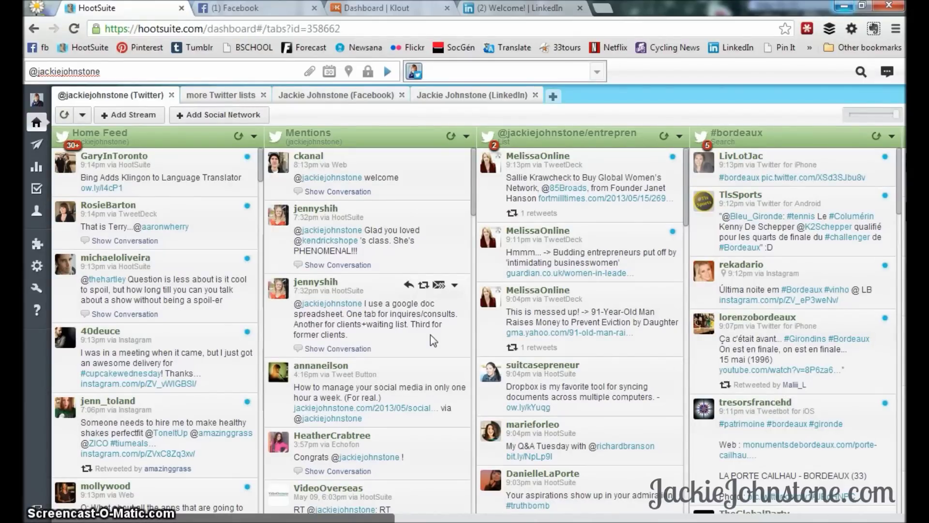
key(F5)
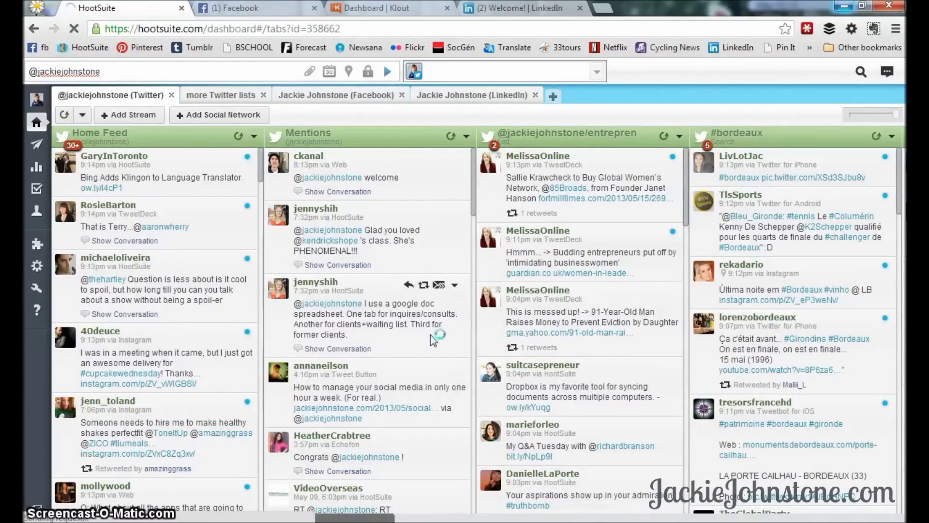